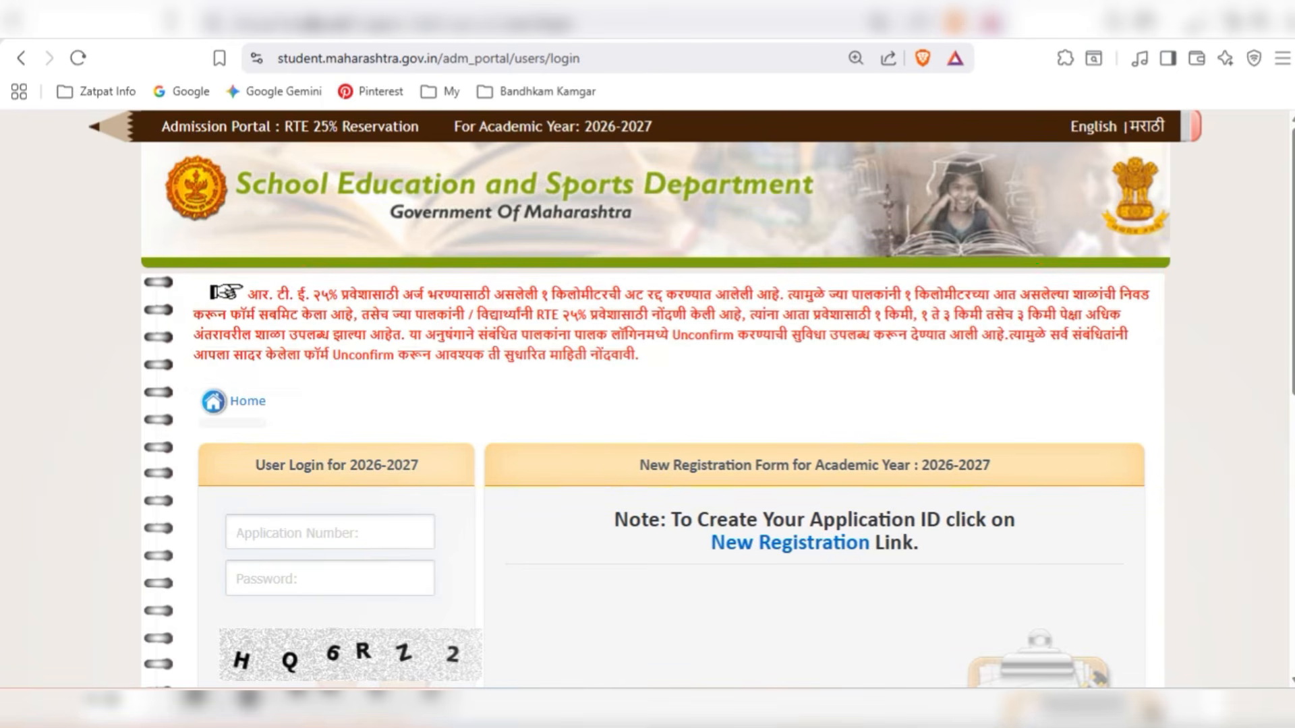
View the confirmed application's school selection and outline the three school distance categories on screen
{"action": "scroll", "coordinate": [647, 404], "scroll_direction": "down", "scroll_amount": 3}
{"action": "scroll", "coordinate": [647, 404], "scroll_direction": "down", "scroll_amount": 3}
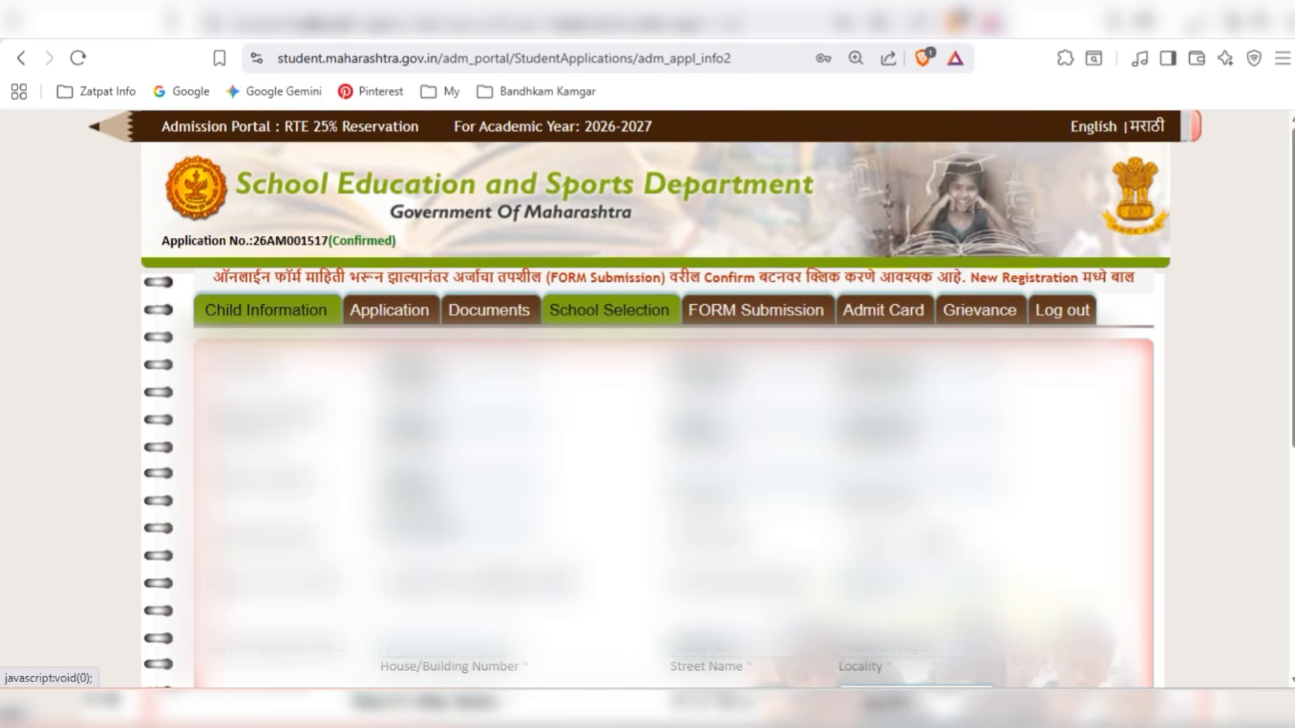
{"action": "left_click", "coordinate": [609, 310]}
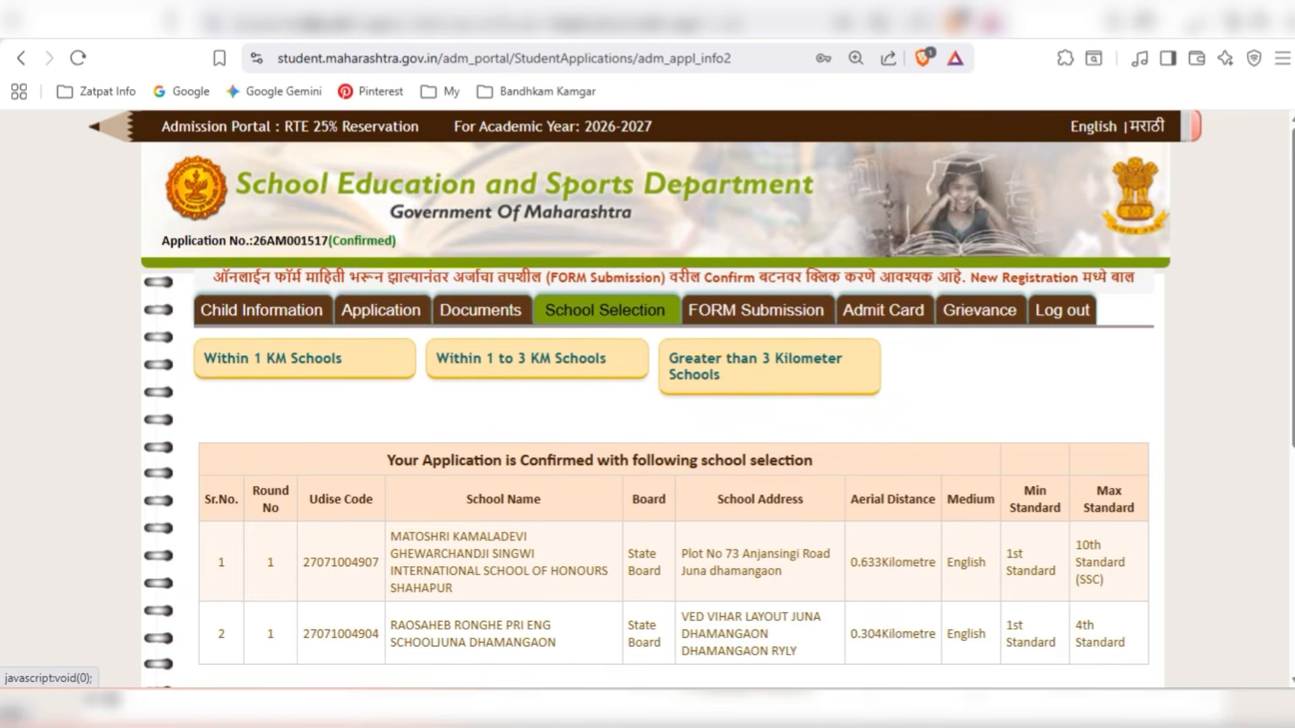
{"action": "left_click_drag", "start_coordinate": [187, 336], "coordinate": [390, 383]}
{"action": "mouse_move", "coordinate": [423, 334]}
{"action": "left_mouse_down"}
{"action": "mouse_move", "coordinate": [458, 383]}
{"action": "mouse_move", "coordinate": [648, 389]}
{"action": "left_mouse_up"}
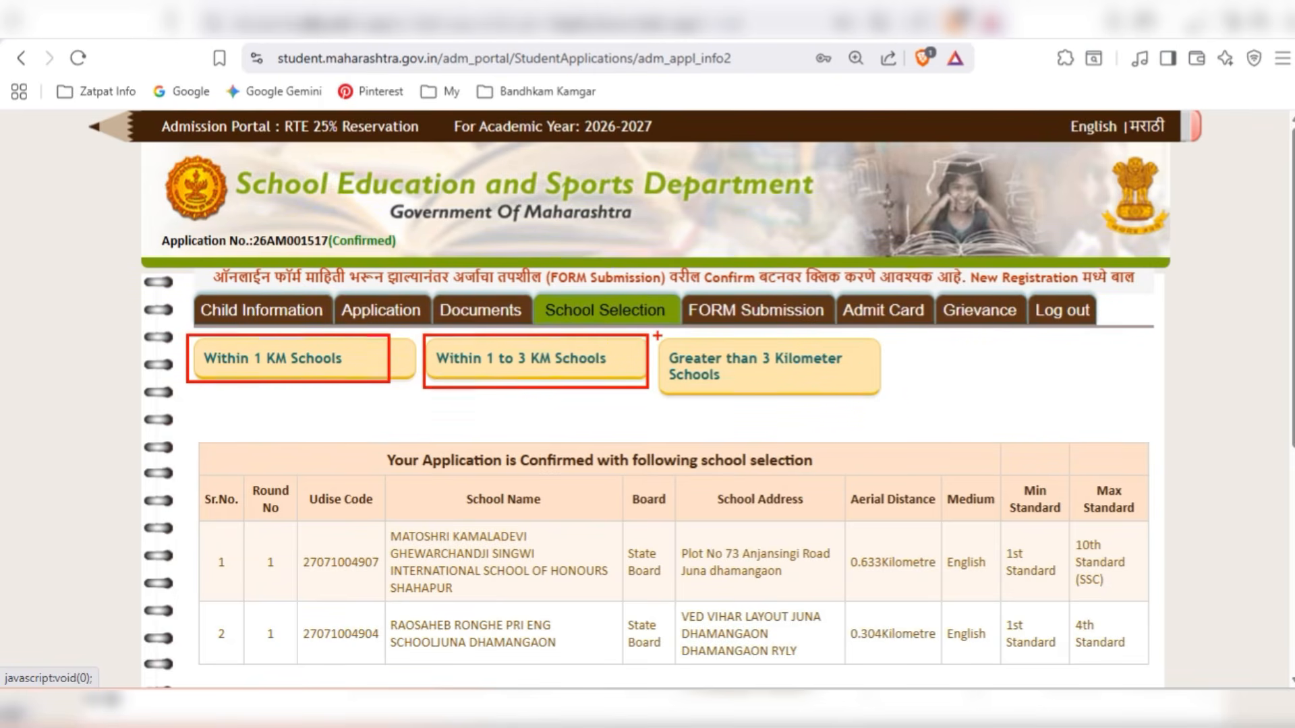
{"action": "mouse_move", "coordinate": [657, 335]}
{"action": "left_mouse_down"}
{"action": "mouse_move", "coordinate": [669, 376]}
{"action": "mouse_move", "coordinate": [797, 403]}
{"action": "mouse_move", "coordinate": [890, 401]}
{"action": "left_mouse_up"}
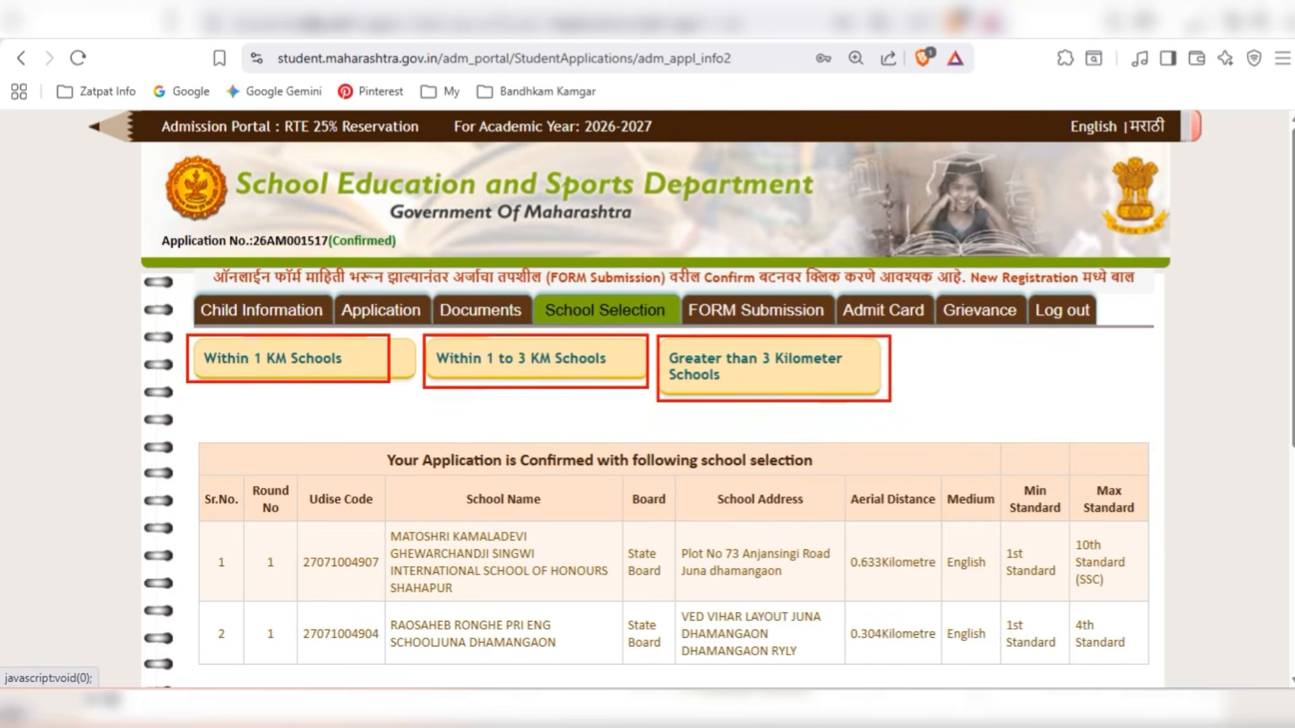
{"action": "key", "text": "Escape"}
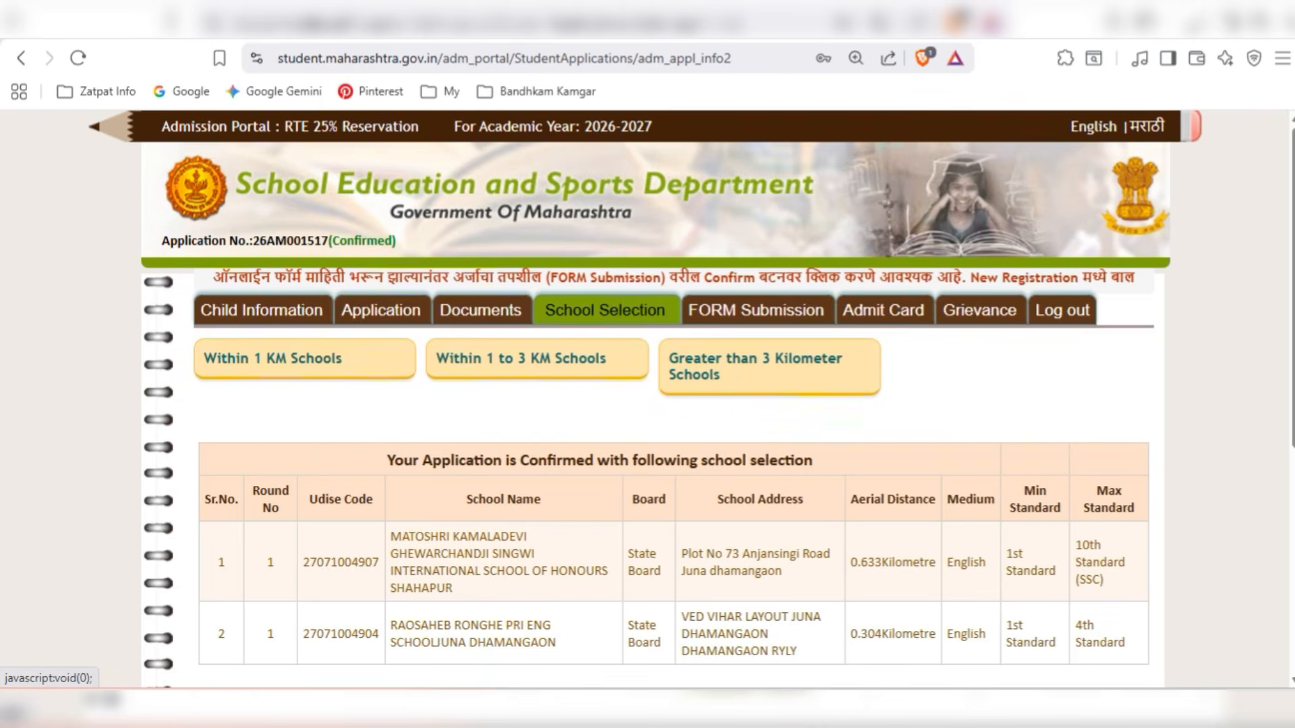
Un-confirm the application from the child information section and accept the notice about reconfirming it
{"action": "left_click", "coordinate": [263, 310]}
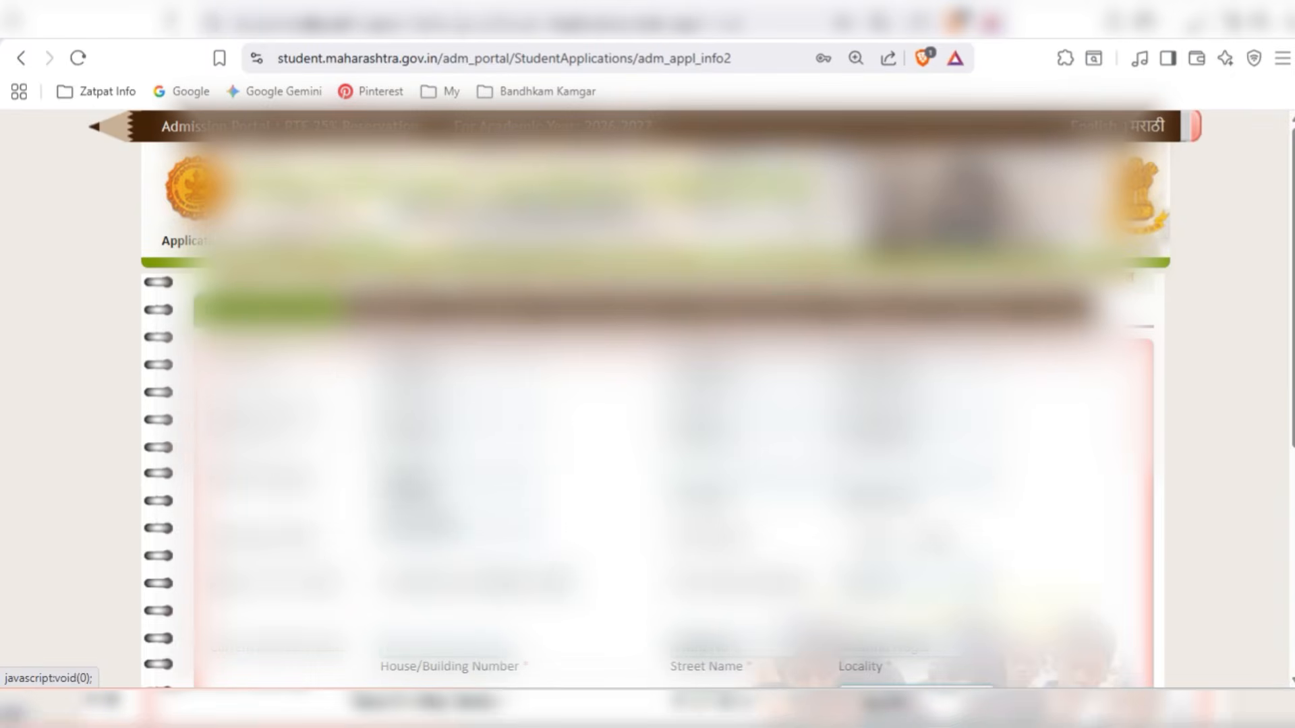
{"action": "scroll", "coordinate": [647, 405], "scroll_direction": "down", "scroll_amount": 10}
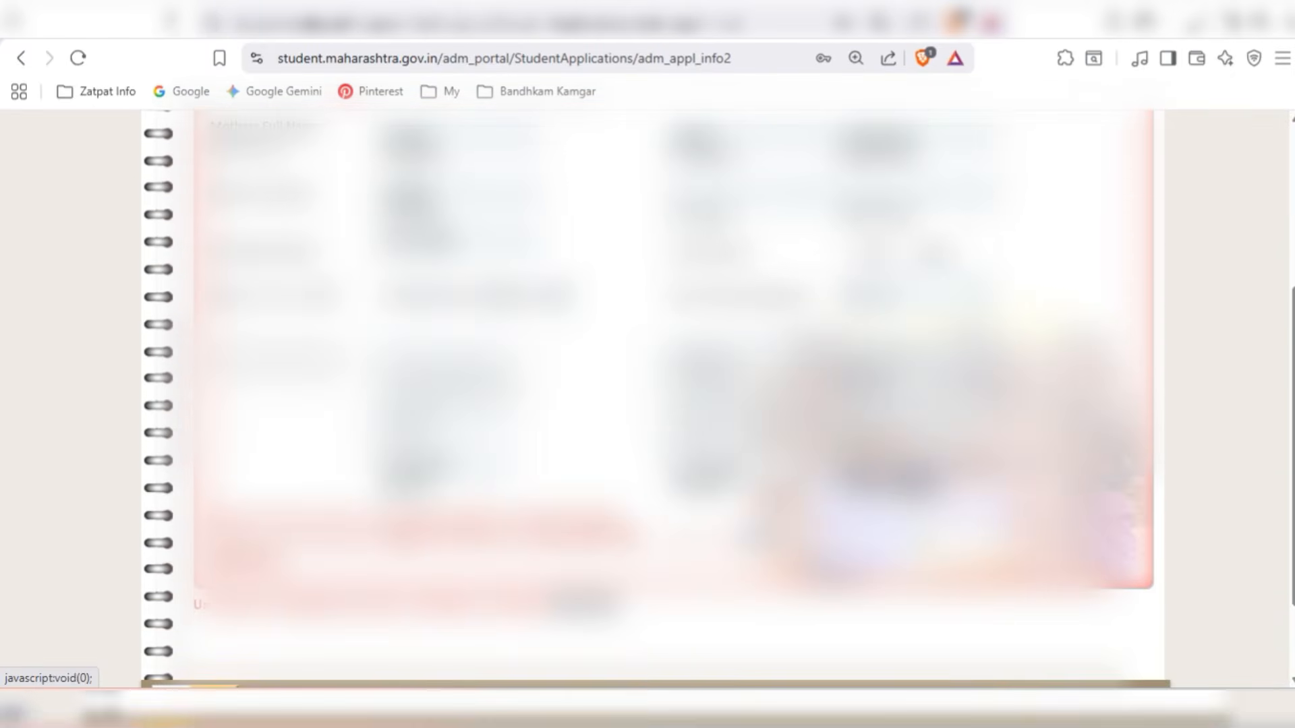
{"action": "scroll", "coordinate": [648, 404], "scroll_direction": "down", "scroll_amount": 1}
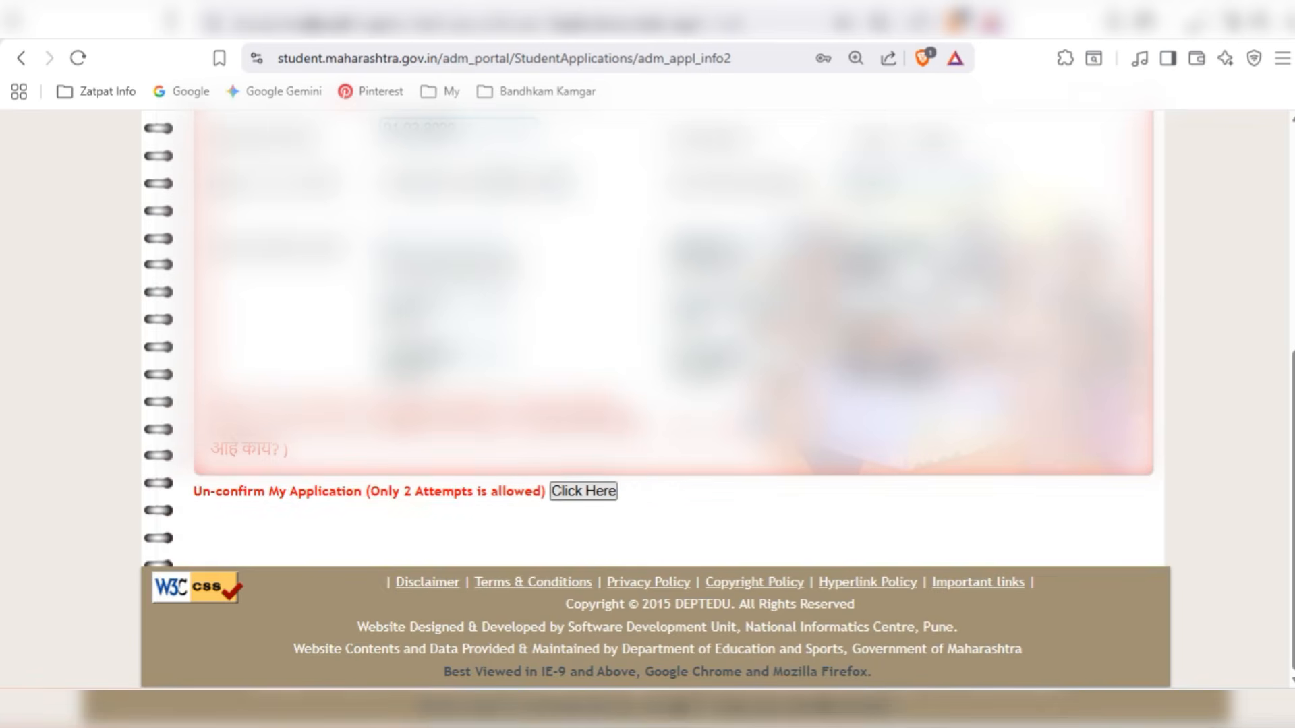
{"action": "left_click", "coordinate": [583, 492]}
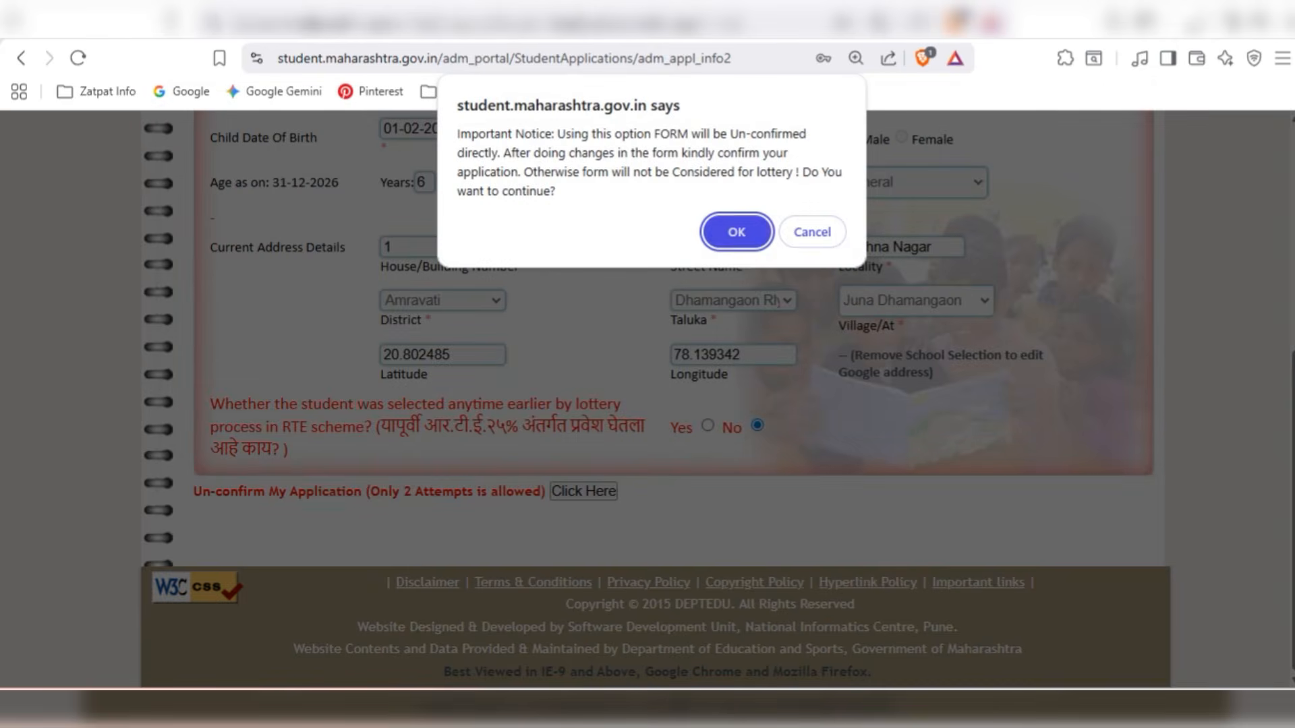
{"action": "key", "text": "Return"}
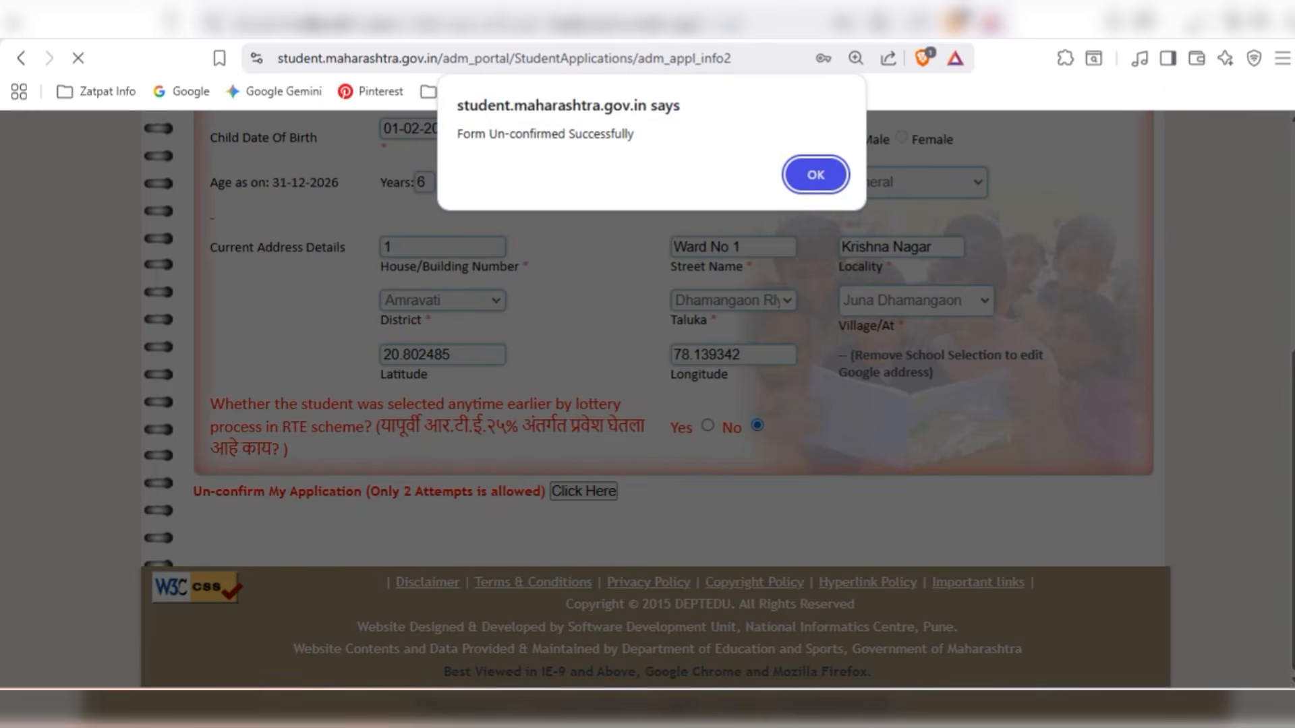
{"action": "key", "text": "Return"}
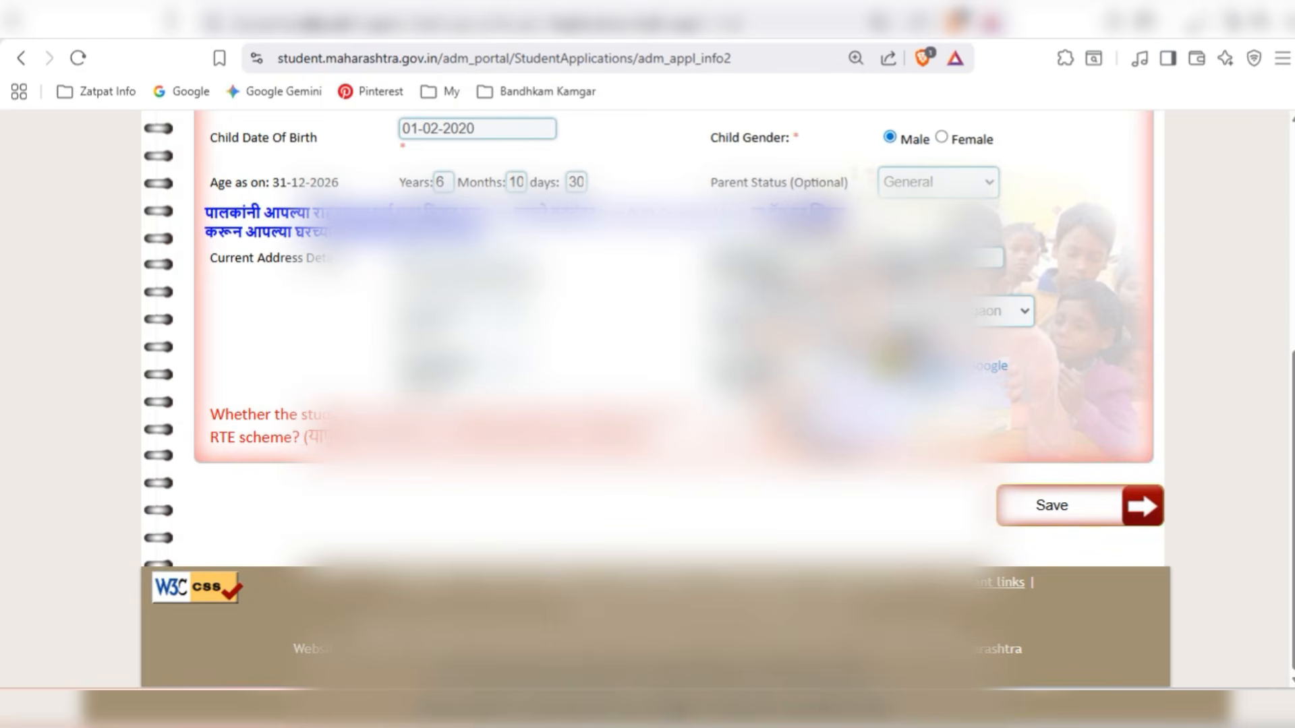
Check the child information in the un-confirmed form and save it
{"action": "scroll", "coordinate": [647, 398], "scroll_direction": "up", "scroll_amount": 6}
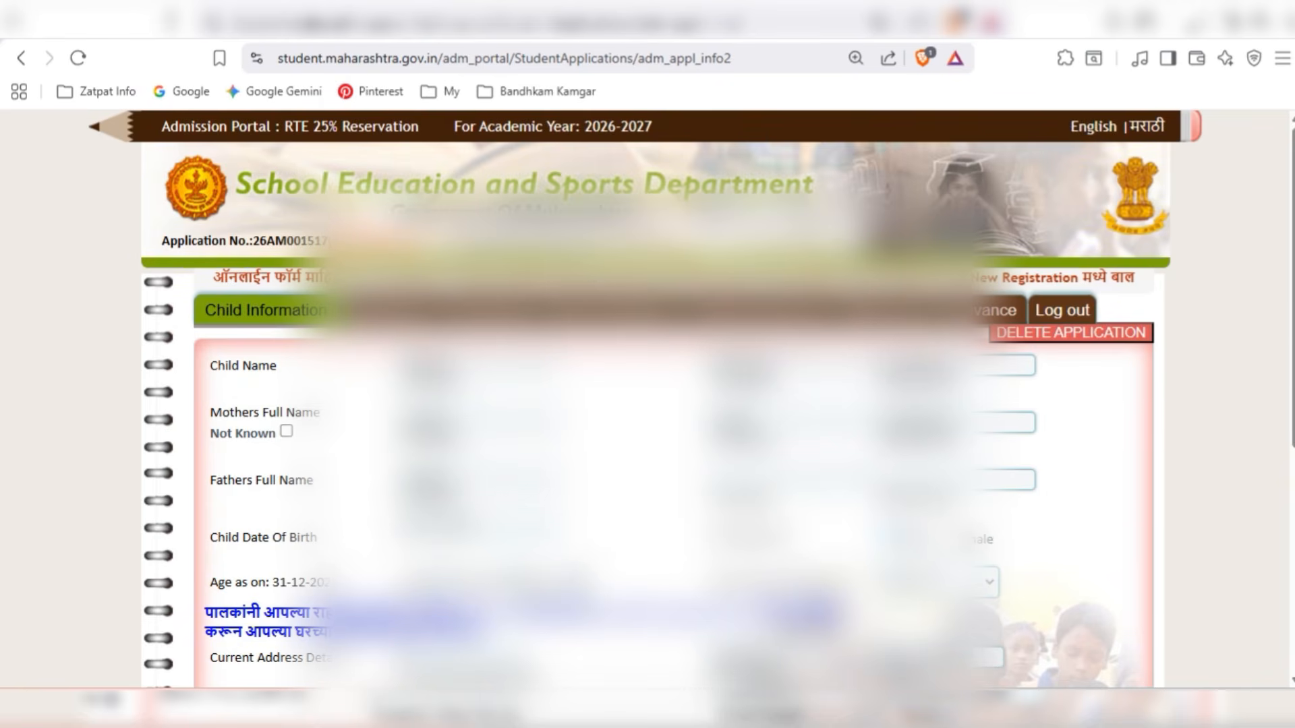
{"action": "scroll", "coordinate": [647, 398], "scroll_direction": "down", "scroll_amount": 6}
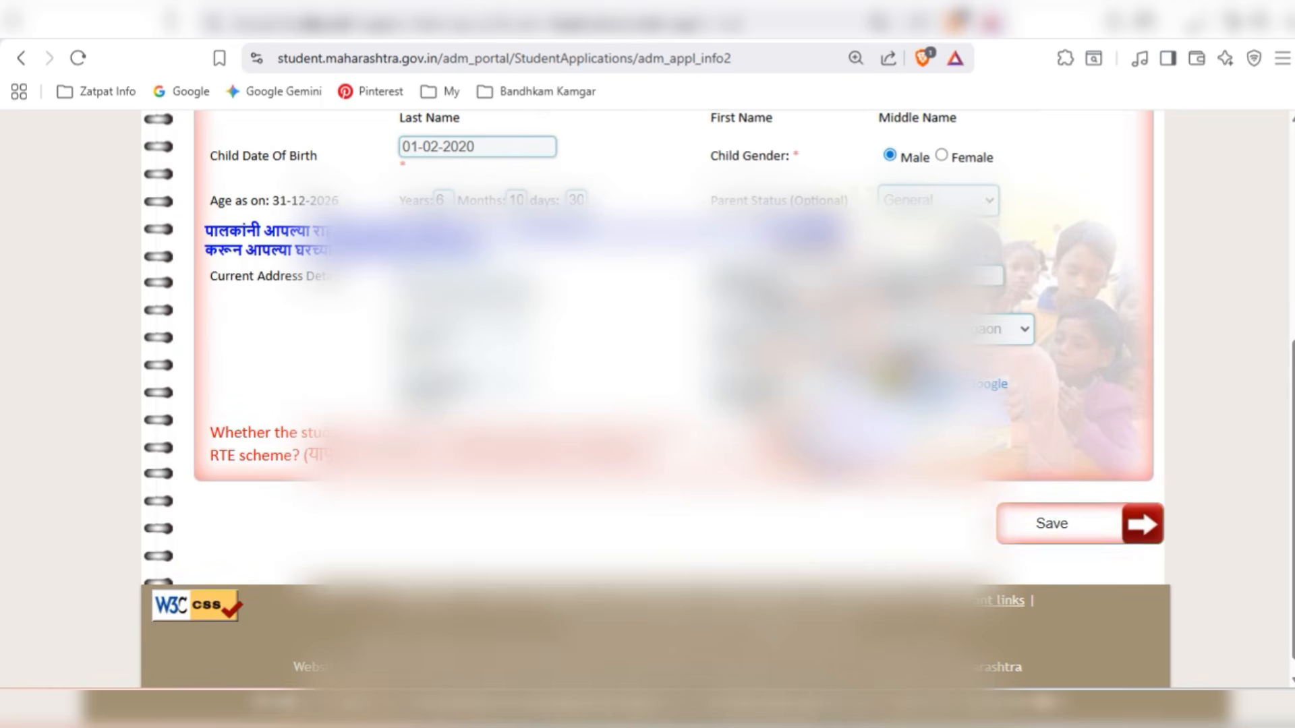
{"action": "left_click", "coordinate": [1065, 524]}
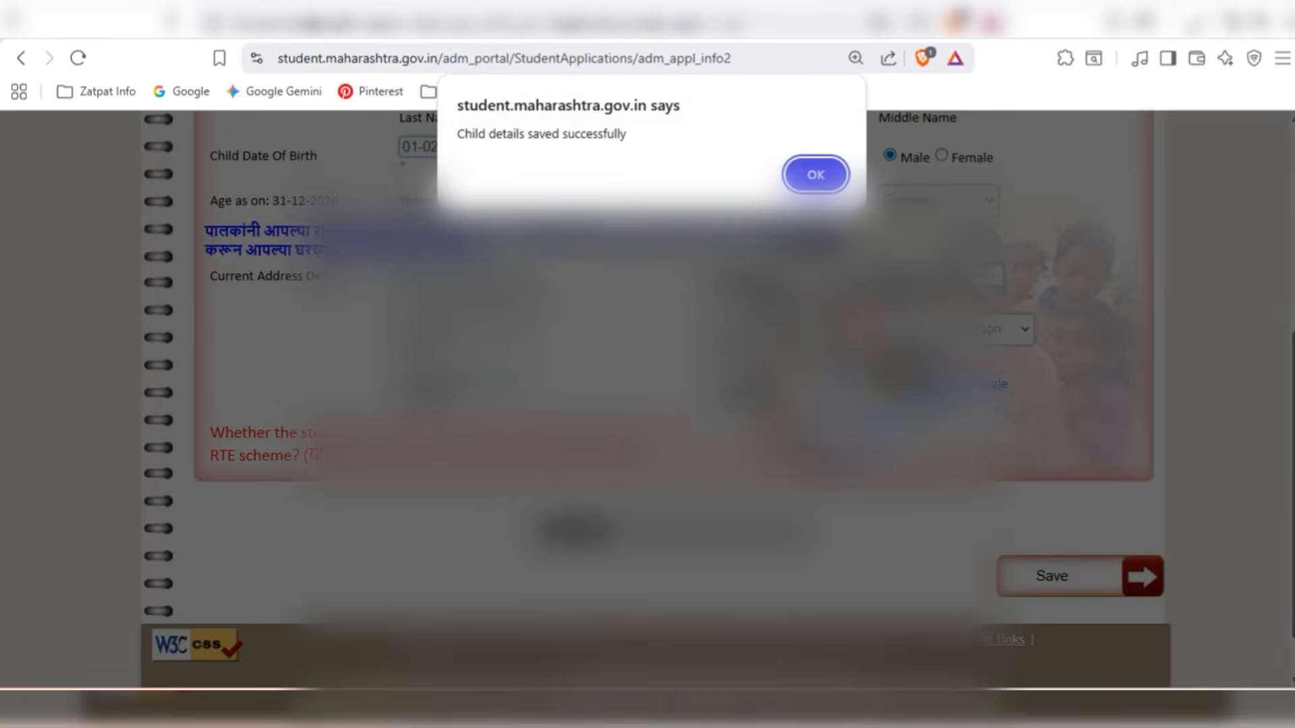
{"action": "key", "text": "Return"}
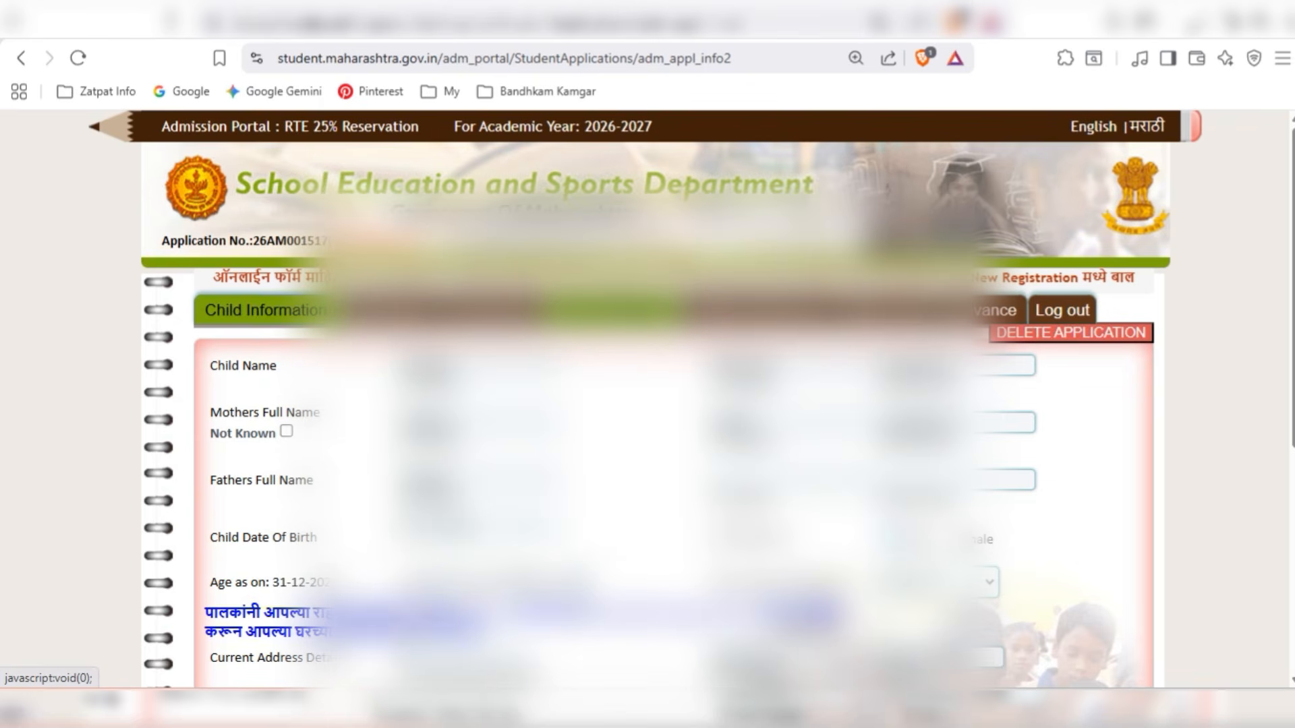
Examine the school selection options for schools within 1 km, within 1 to 3 km and beyond 3 km
{"action": "left_click", "coordinate": [612, 310]}
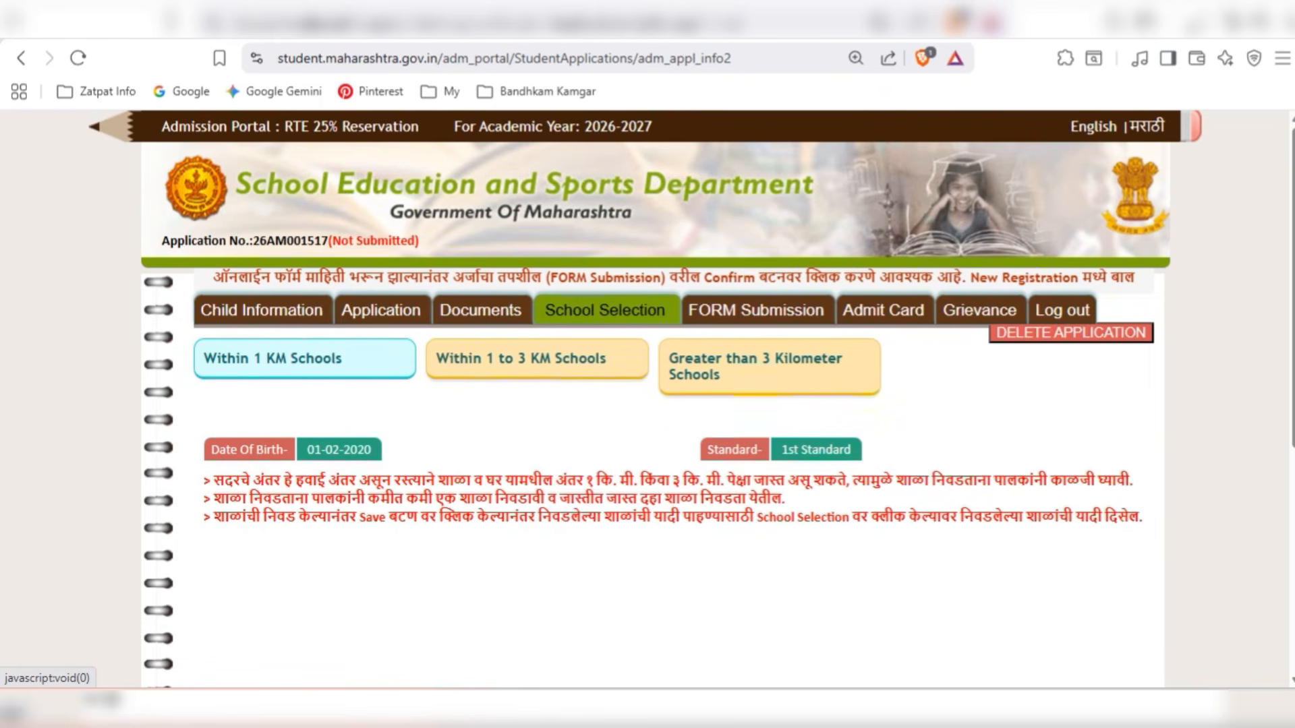
{"action": "scroll", "coordinate": [648, 398], "scroll_direction": "down", "scroll_amount": 4}
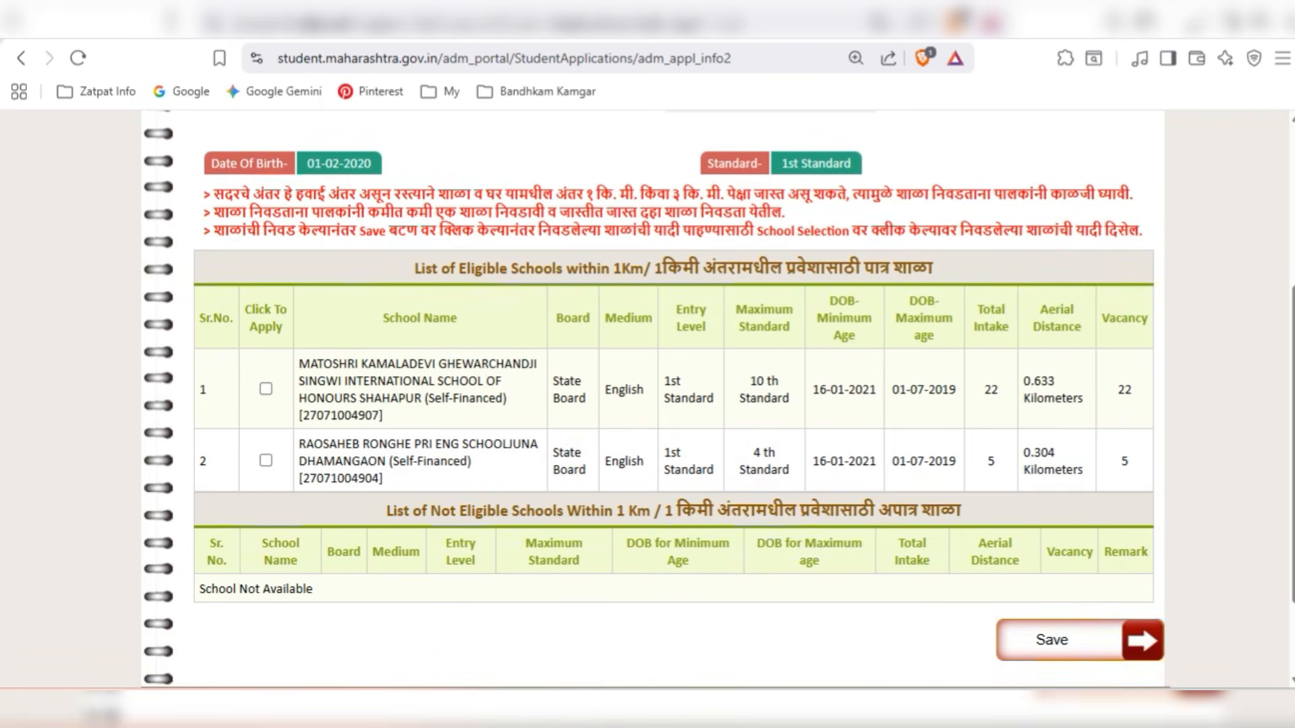
{"action": "scroll", "coordinate": [537, 359], "scroll_direction": "up", "scroll_amount": 4}
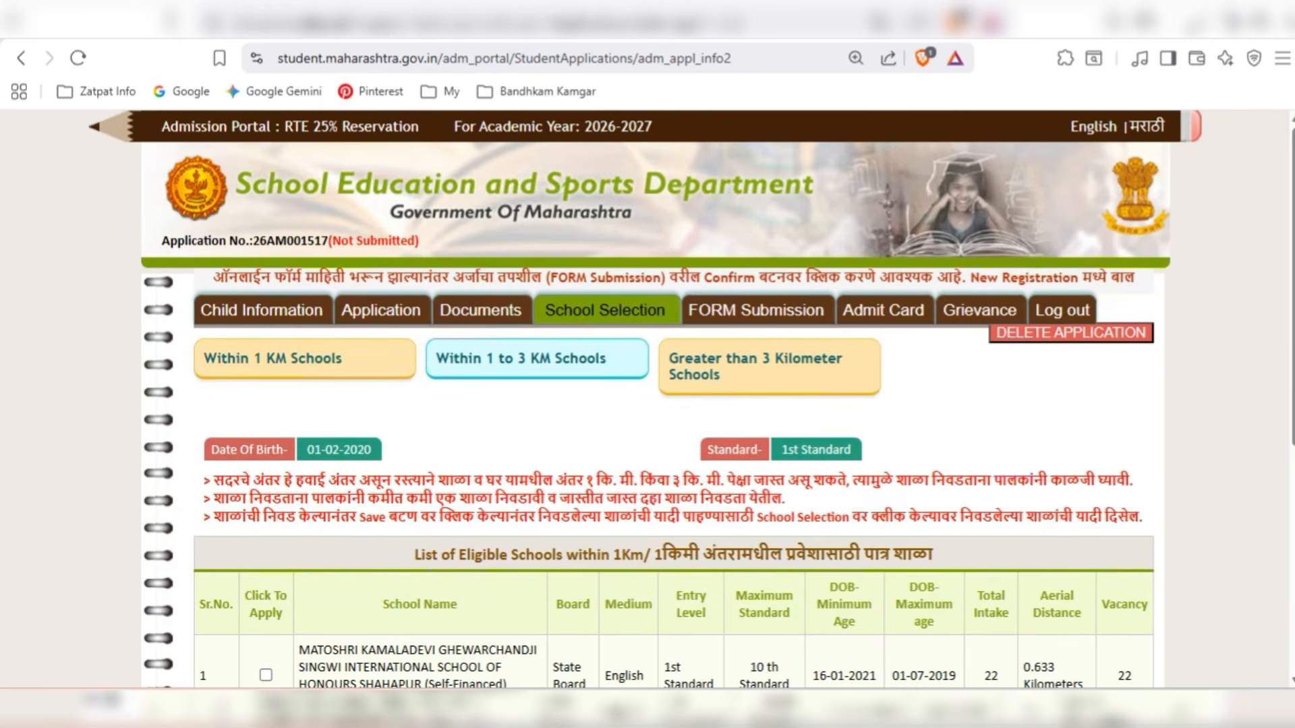
{"action": "left_click", "coordinate": [537, 358]}
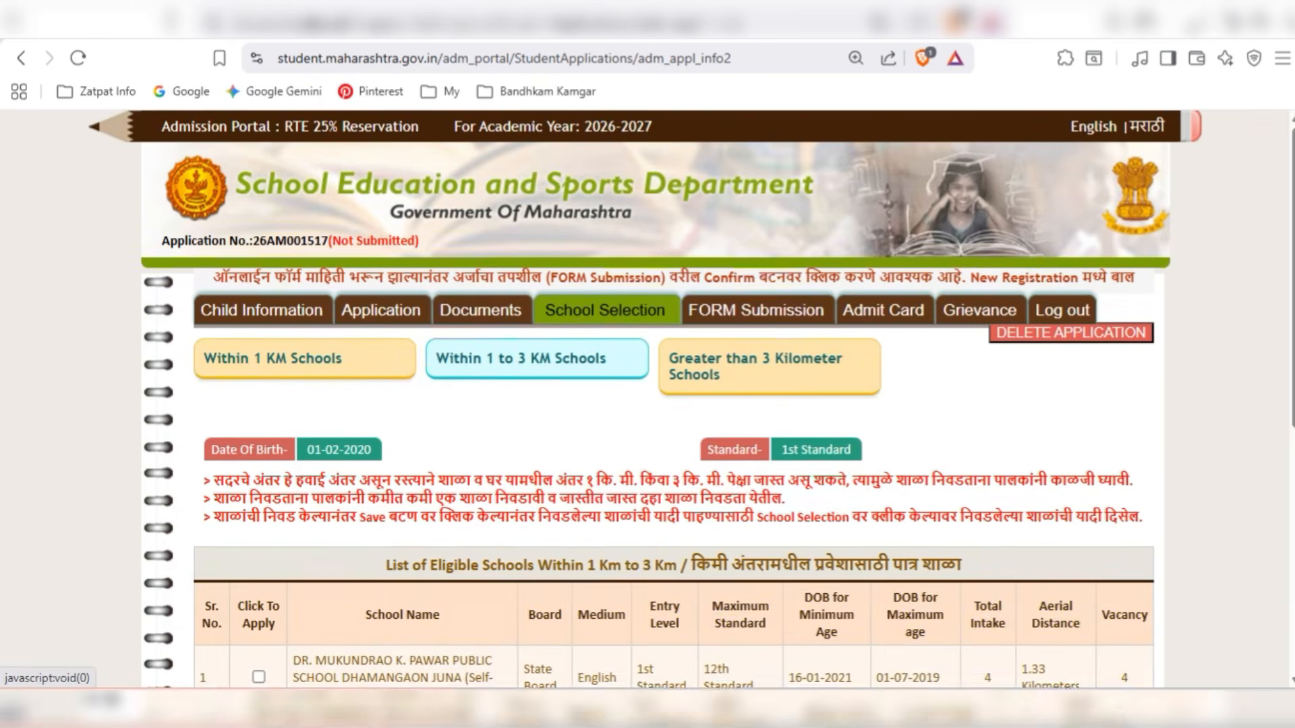
{"action": "scroll", "coordinate": [537, 358], "scroll_direction": "down", "scroll_amount": 5}
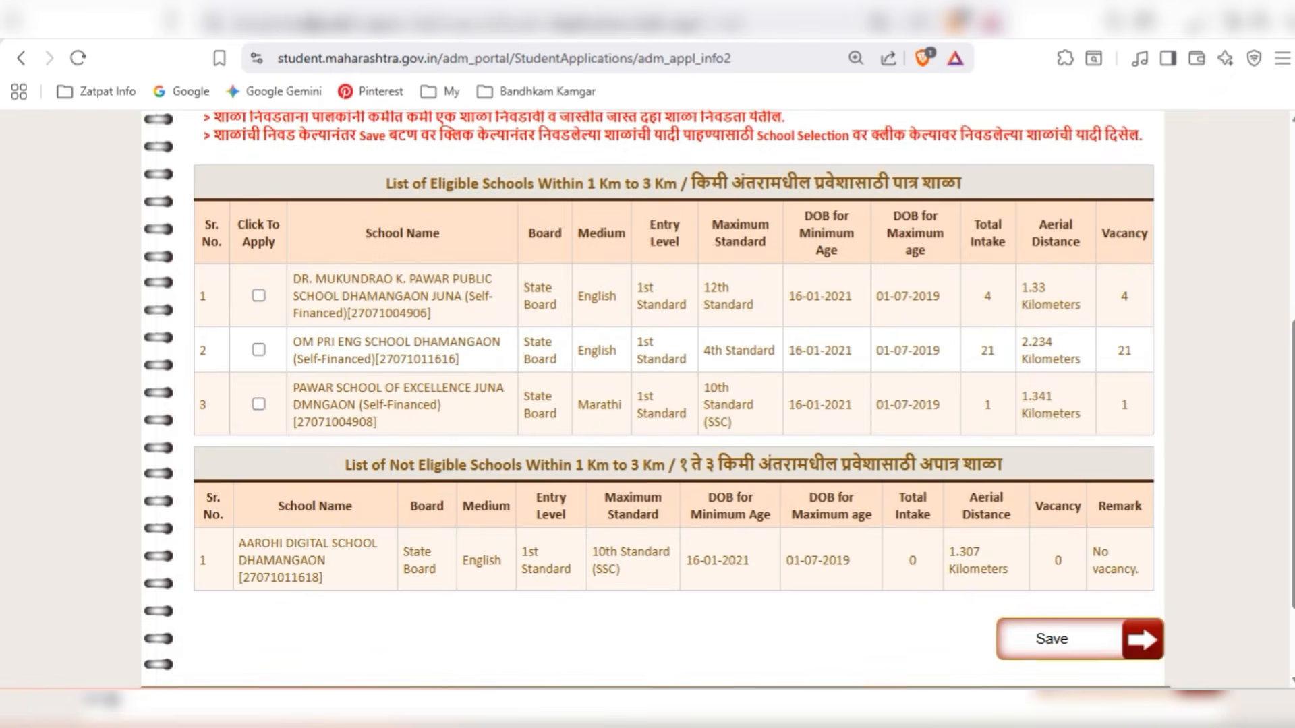
{"action": "scroll", "coordinate": [769, 368], "scroll_direction": "up", "scroll_amount": 5}
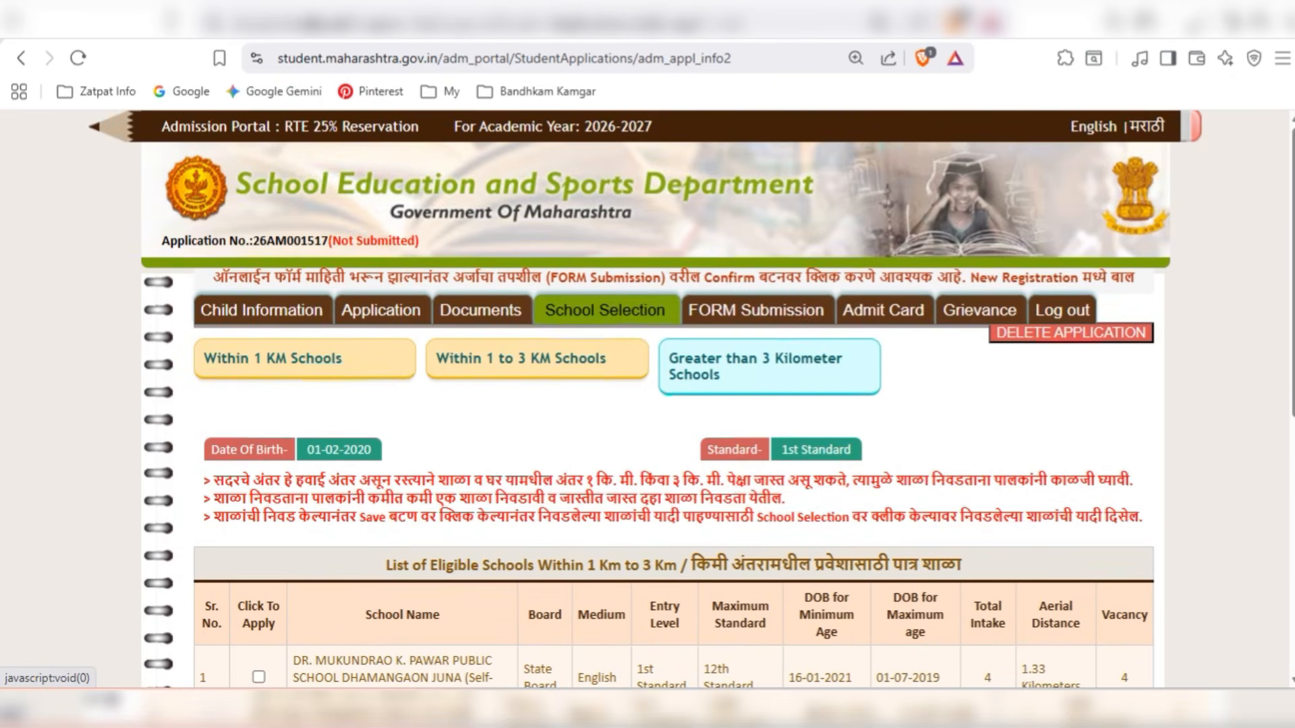
{"action": "left_click", "coordinate": [769, 368]}
{"action": "scroll", "coordinate": [769, 367], "scroll_direction": "down", "scroll_amount": 3}
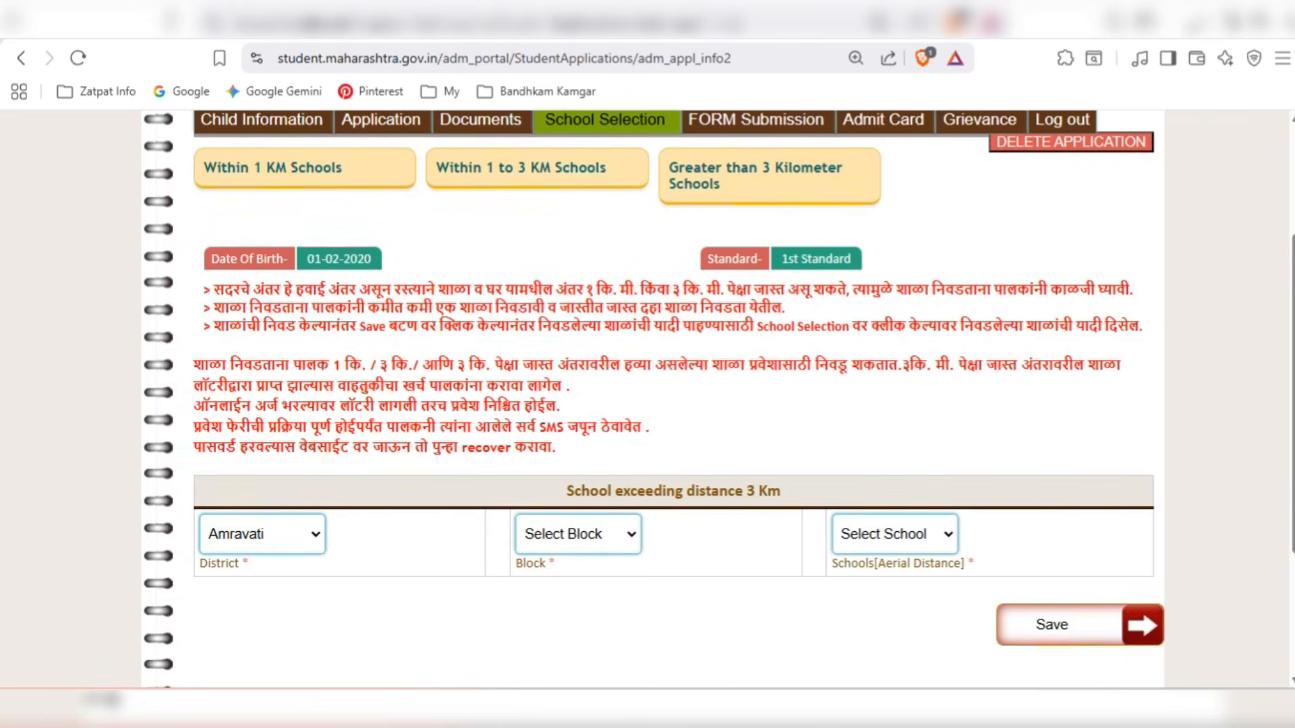
{"action": "scroll", "coordinate": [648, 398], "scroll_direction": "up", "scroll_amount": 3}
Select both eligible schools within 1 km: Matoshri Kamaladevi Ghewarchandji Singwi International School of Honours and Raosaheb Ronghe Pri Eng School
{"action": "left_click", "coordinate": [305, 359]}
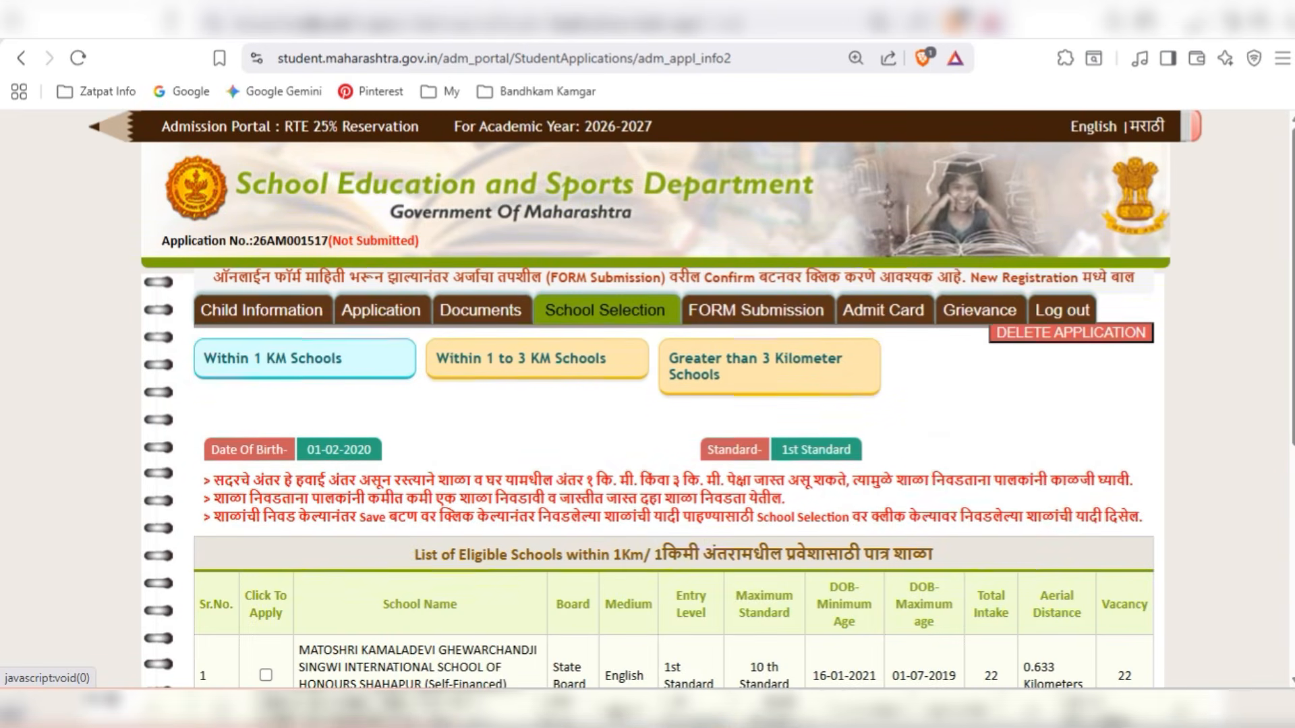
{"action": "scroll", "coordinate": [648, 404], "scroll_direction": "down", "scroll_amount": 4}
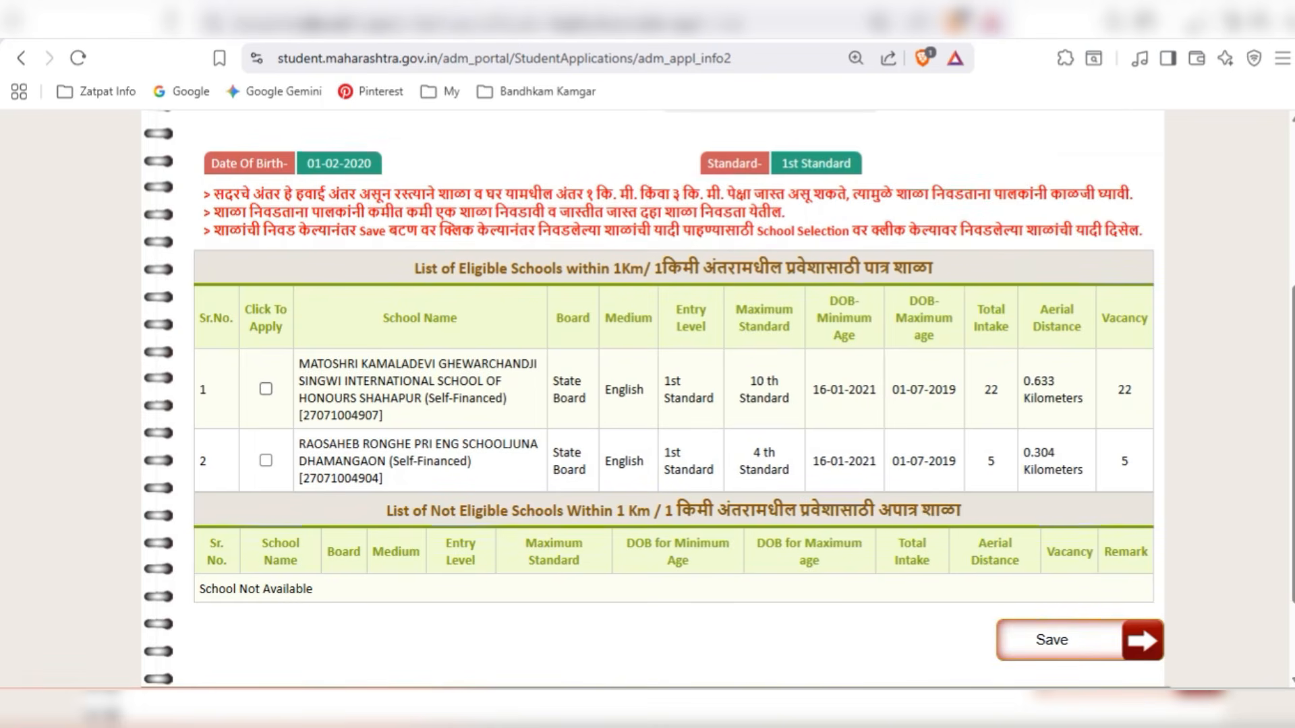
{"action": "scroll", "coordinate": [647, 404], "scroll_direction": "up", "scroll_amount": 4}
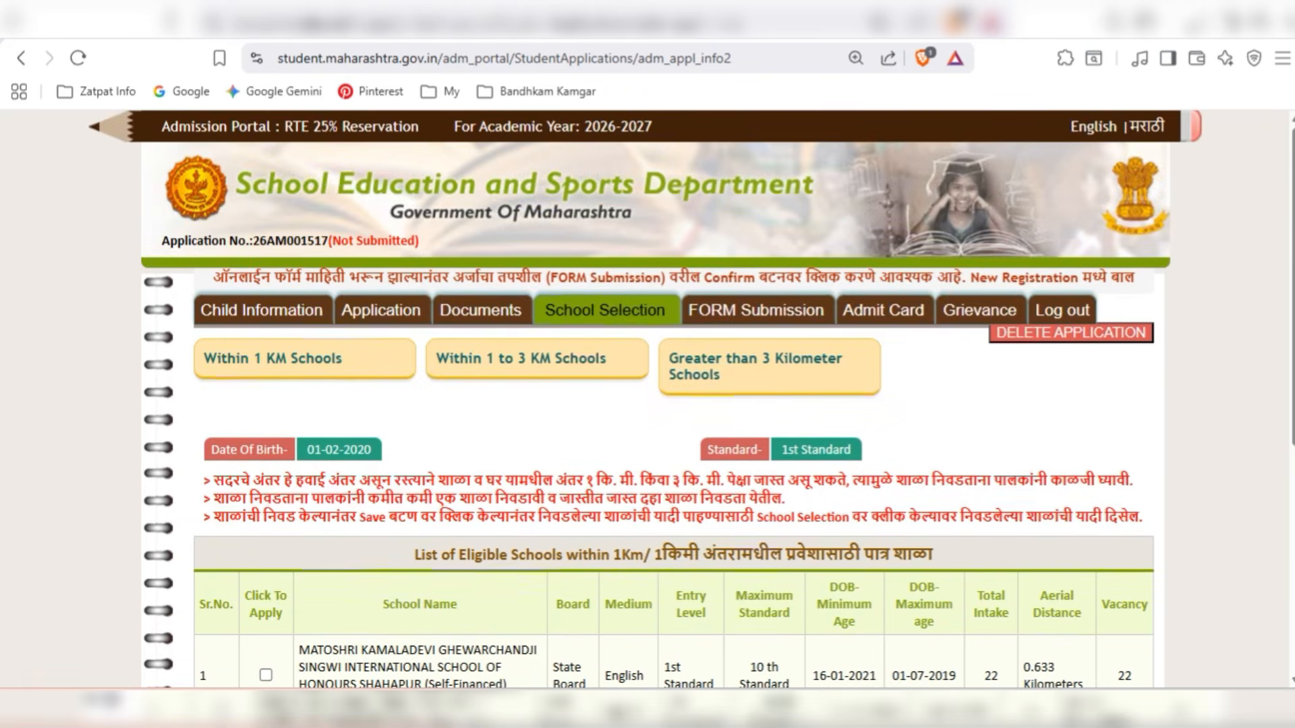
{"action": "scroll", "coordinate": [648, 404], "scroll_direction": "down", "scroll_amount": 4}
{"action": "left_click", "coordinate": [266, 389]}
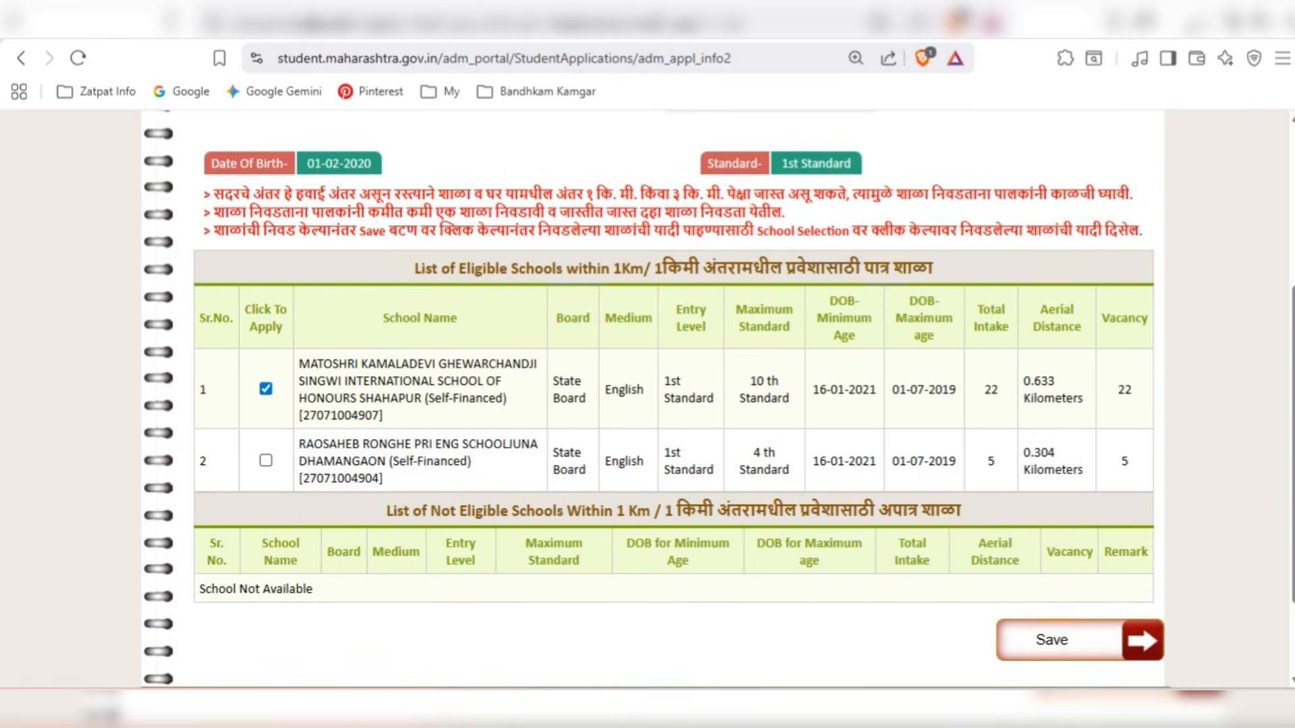
{"action": "left_click", "coordinate": [266, 461]}
Select the Dr. Mukundrao K. Pawar, Om Pri Eng and Pawar School of Excellence schools within 1 to 3 km, and save the school selection
{"action": "scroll", "coordinate": [647, 405], "scroll_direction": "up", "scroll_amount": 4}
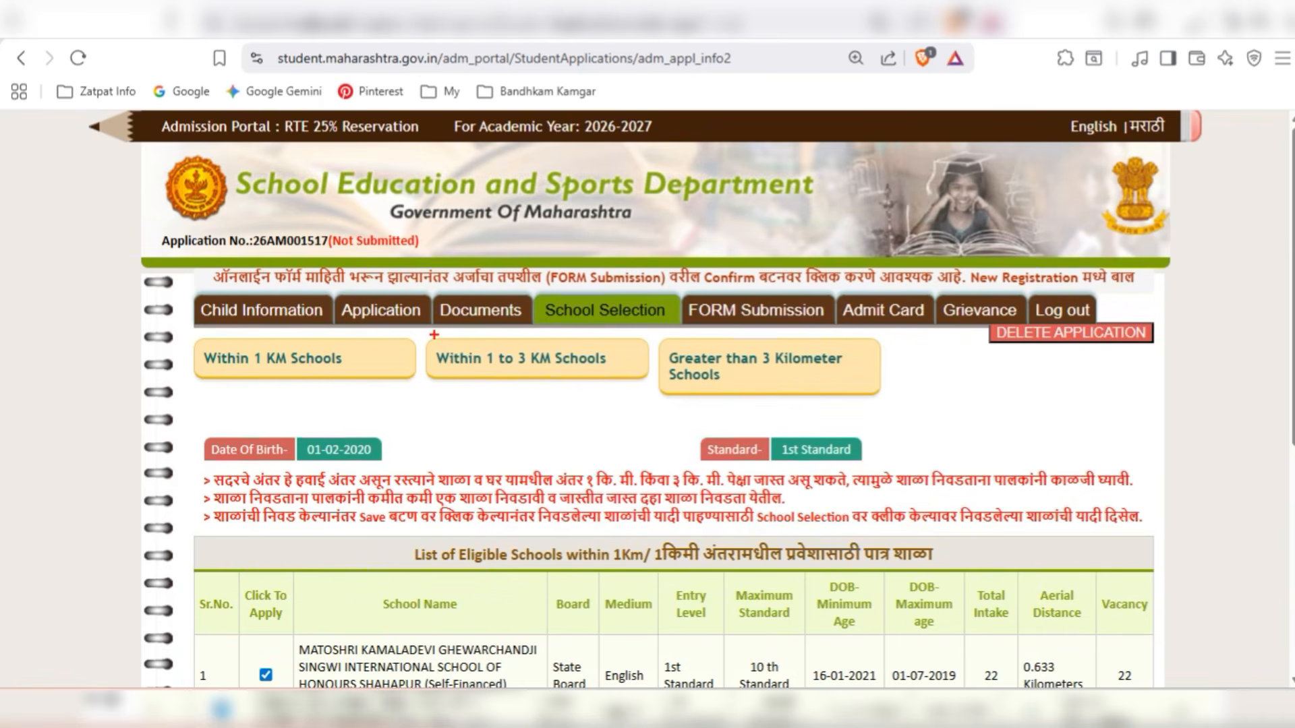
{"action": "key", "text": "Escape"}
{"action": "left_click", "coordinate": [580, 364]}
{"action": "scroll", "coordinate": [673, 404], "scroll_direction": "down", "scroll_amount": 4}
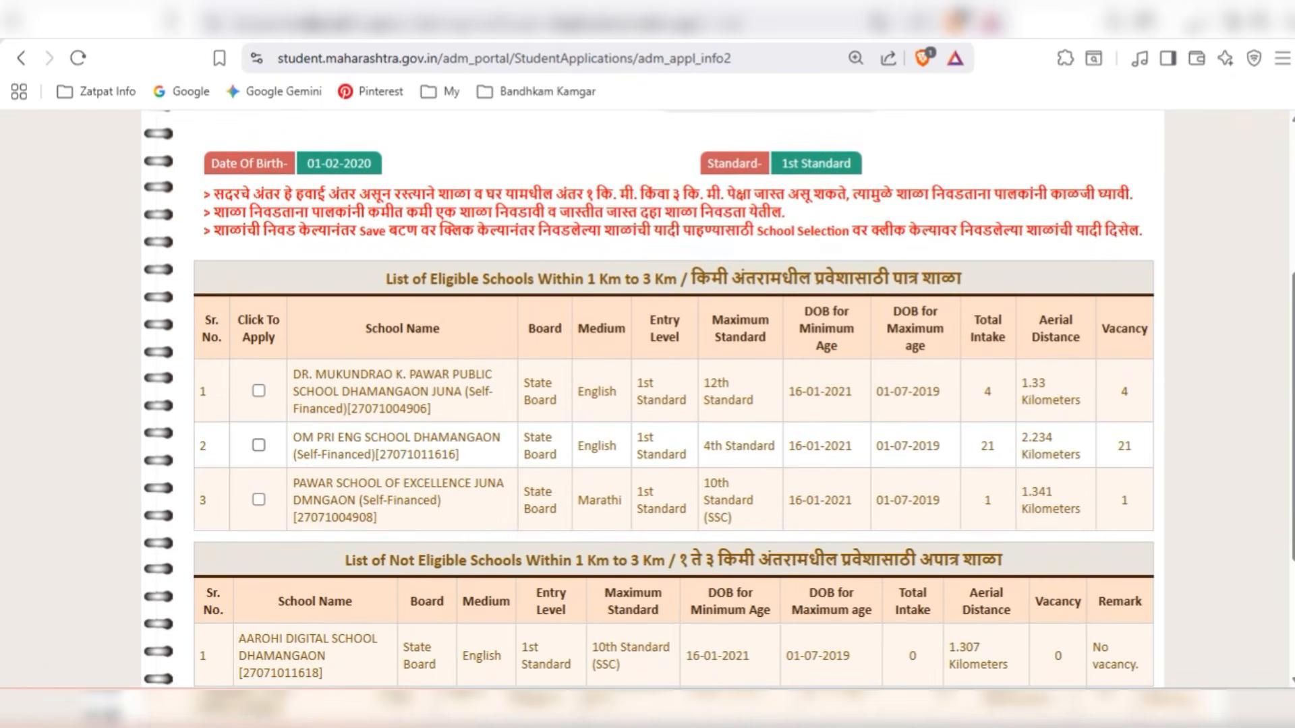
{"action": "left_click", "coordinate": [258, 445]}
{"action": "left_click", "coordinate": [259, 391]}
{"action": "left_click", "coordinate": [258, 500]}
{"action": "scroll", "coordinate": [648, 405], "scroll_direction": "down", "scroll_amount": 3}
{"action": "left_click", "coordinate": [1052, 519]}
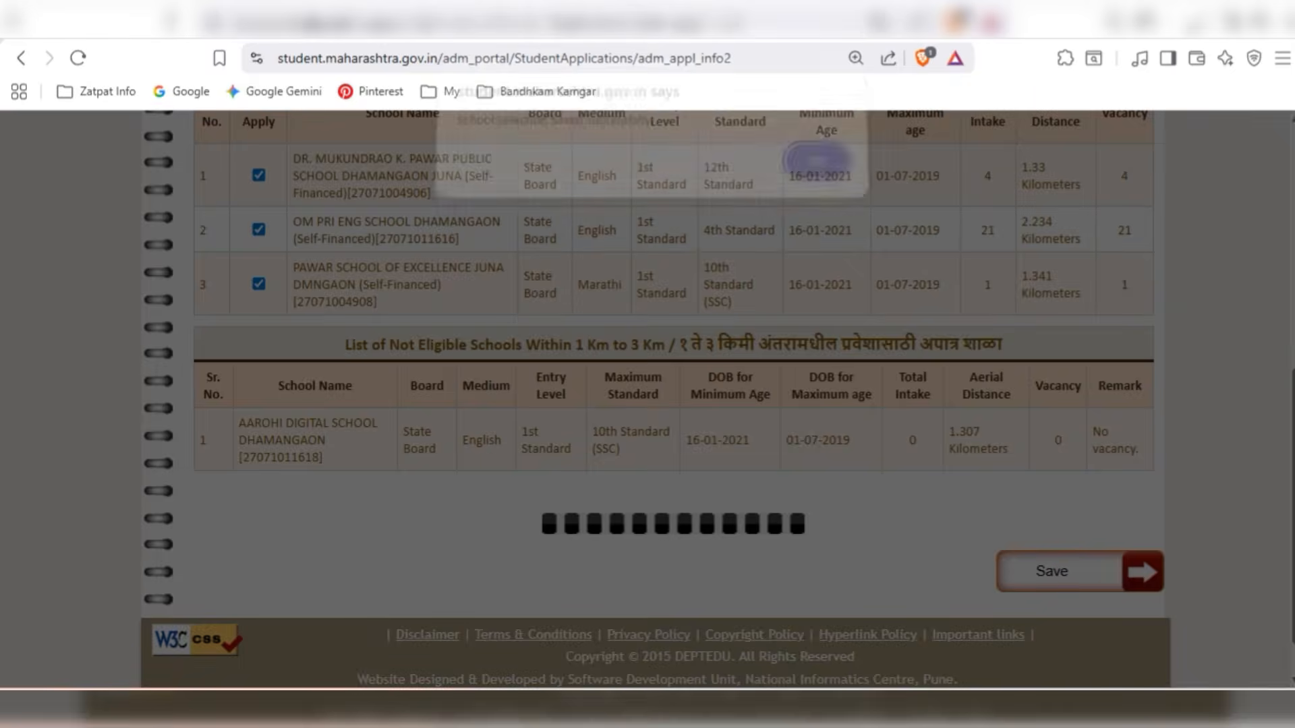
{"action": "key", "text": "Return"}
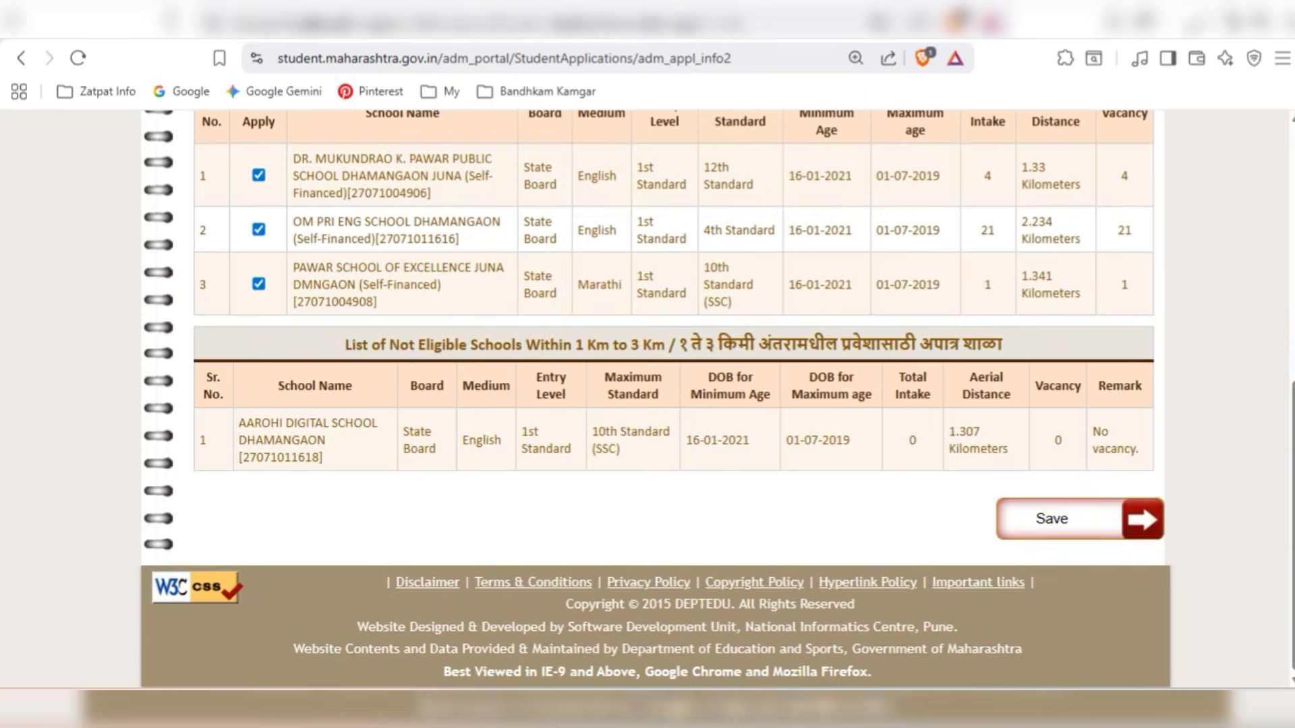
Review the saved list of selected schools and outline the option for clearing the whole selection
{"action": "scroll", "coordinate": [648, 404], "scroll_direction": "up", "scroll_amount": 3}
{"action": "scroll", "coordinate": [647, 405], "scroll_direction": "down", "scroll_amount": 2}
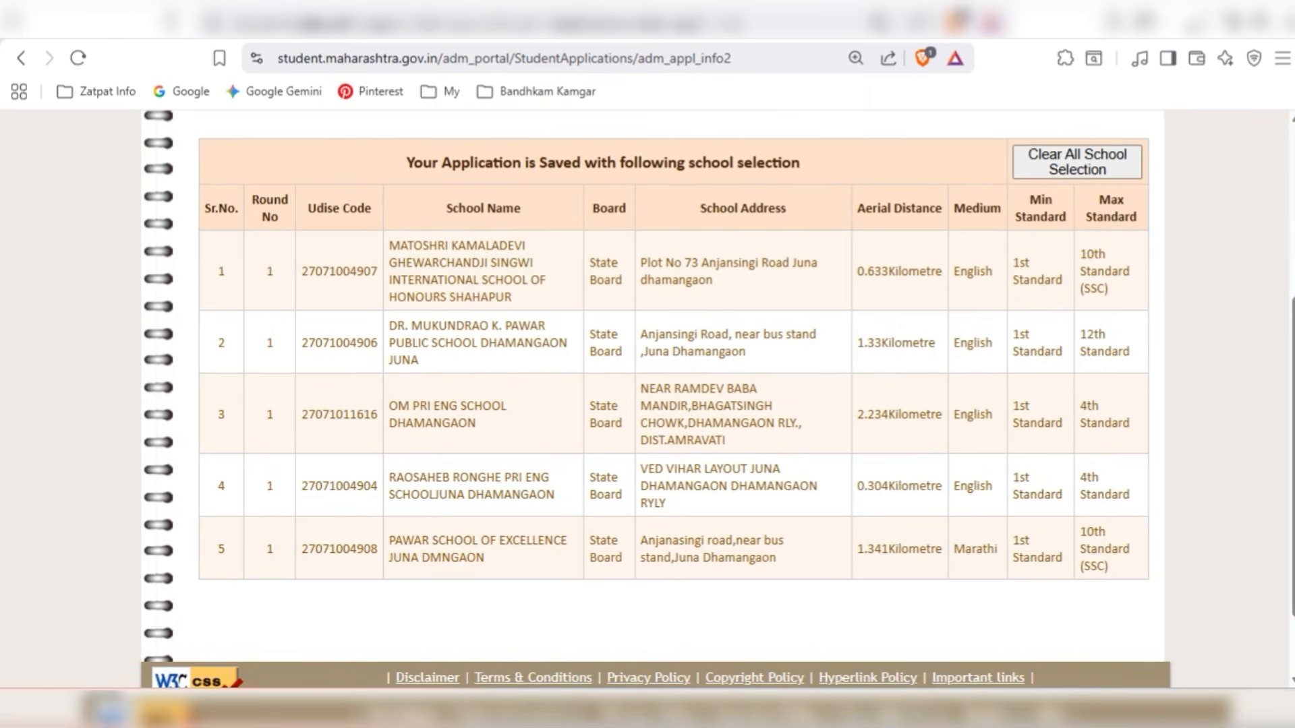
{"action": "left_click_drag", "start_coordinate": [1003, 133], "coordinate": [1147, 179]}
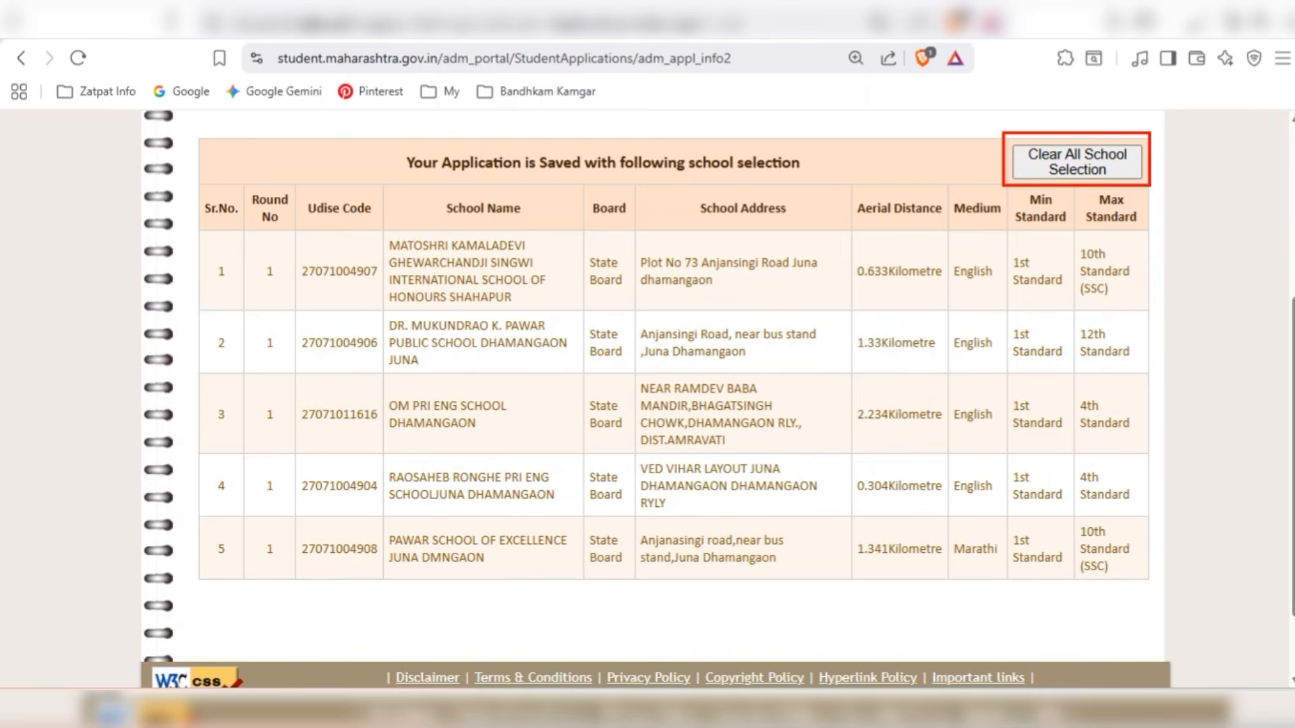
{"action": "scroll", "coordinate": [647, 405], "scroll_direction": "up", "scroll_amount": 5}
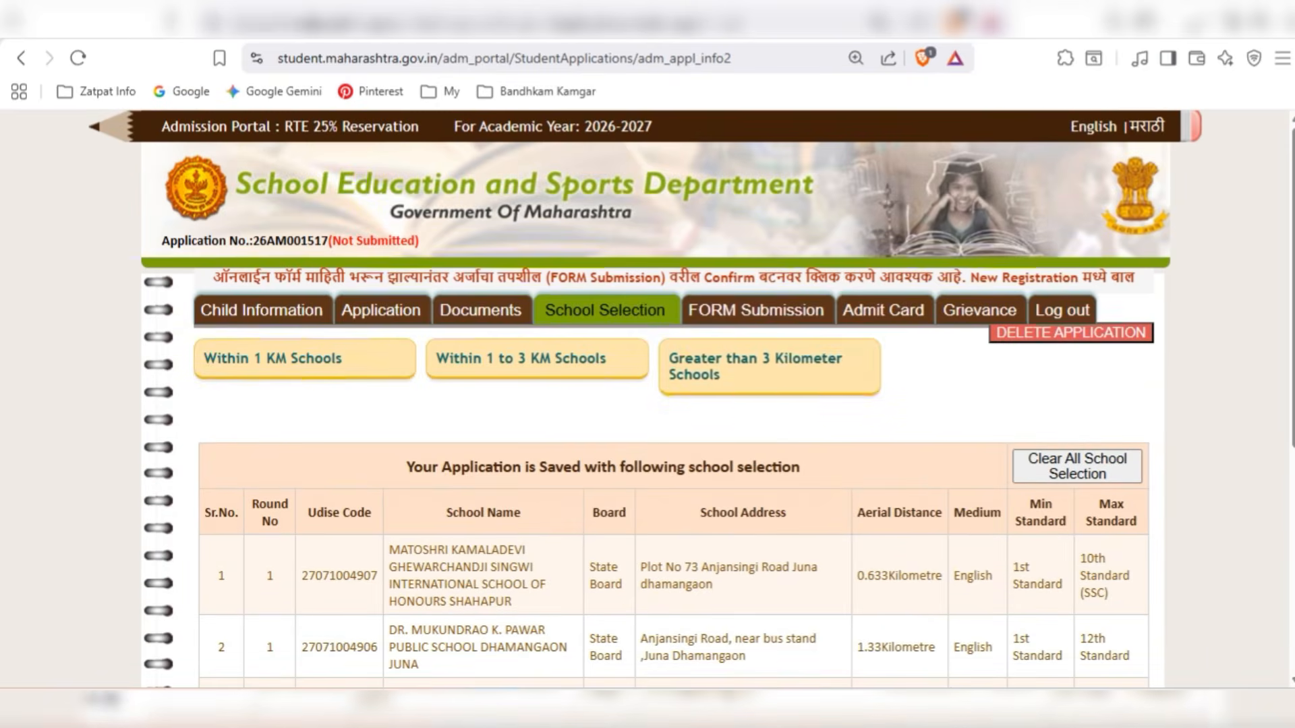
Review the application details, selected schools, home location map and self-declaration on the form submission page
{"action": "left_click", "coordinate": [755, 310]}
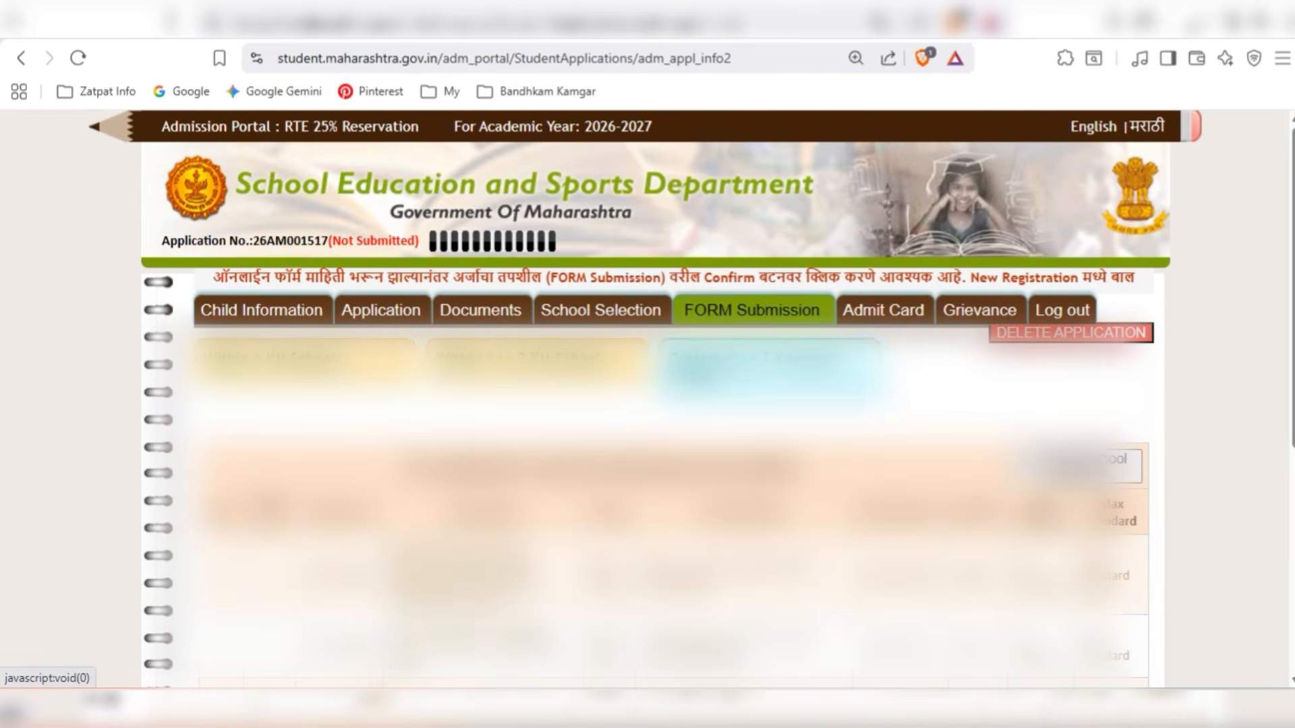
{"action": "scroll", "coordinate": [647, 405], "scroll_direction": "down", "scroll_amount": 6}
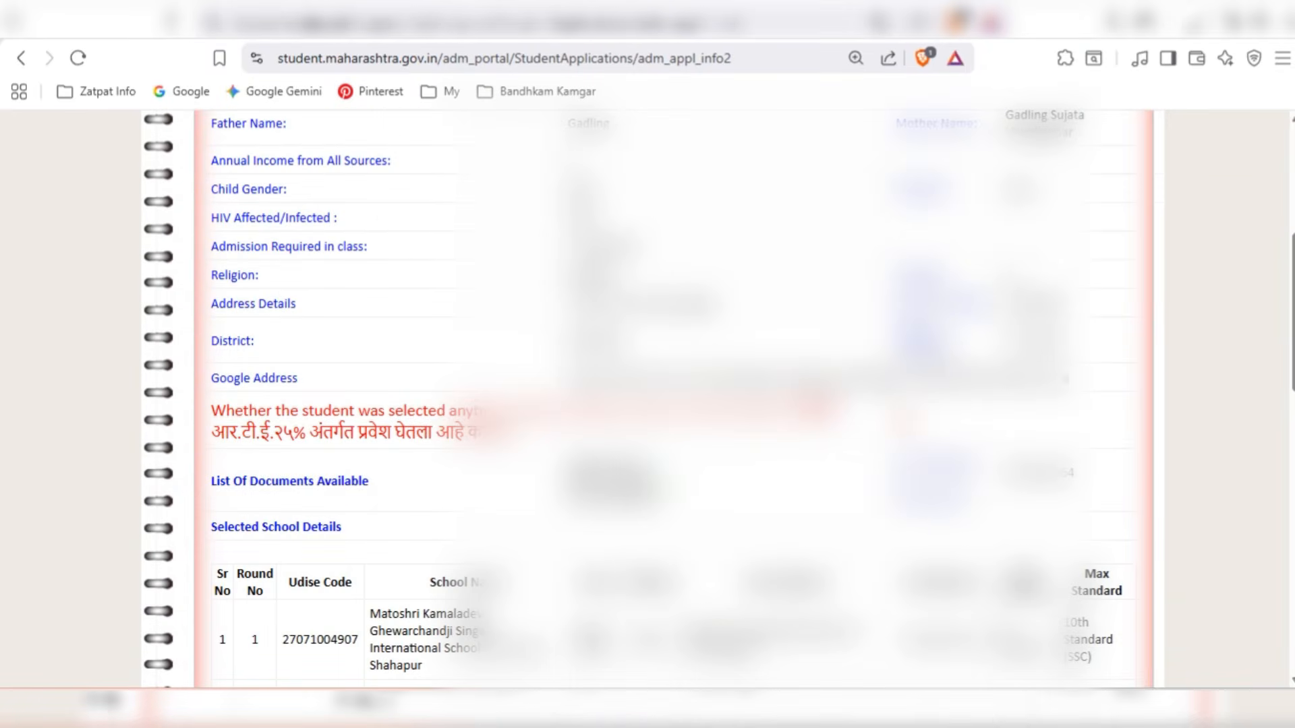
{"action": "scroll", "coordinate": [647, 405], "scroll_direction": "down", "scroll_amount": 13}
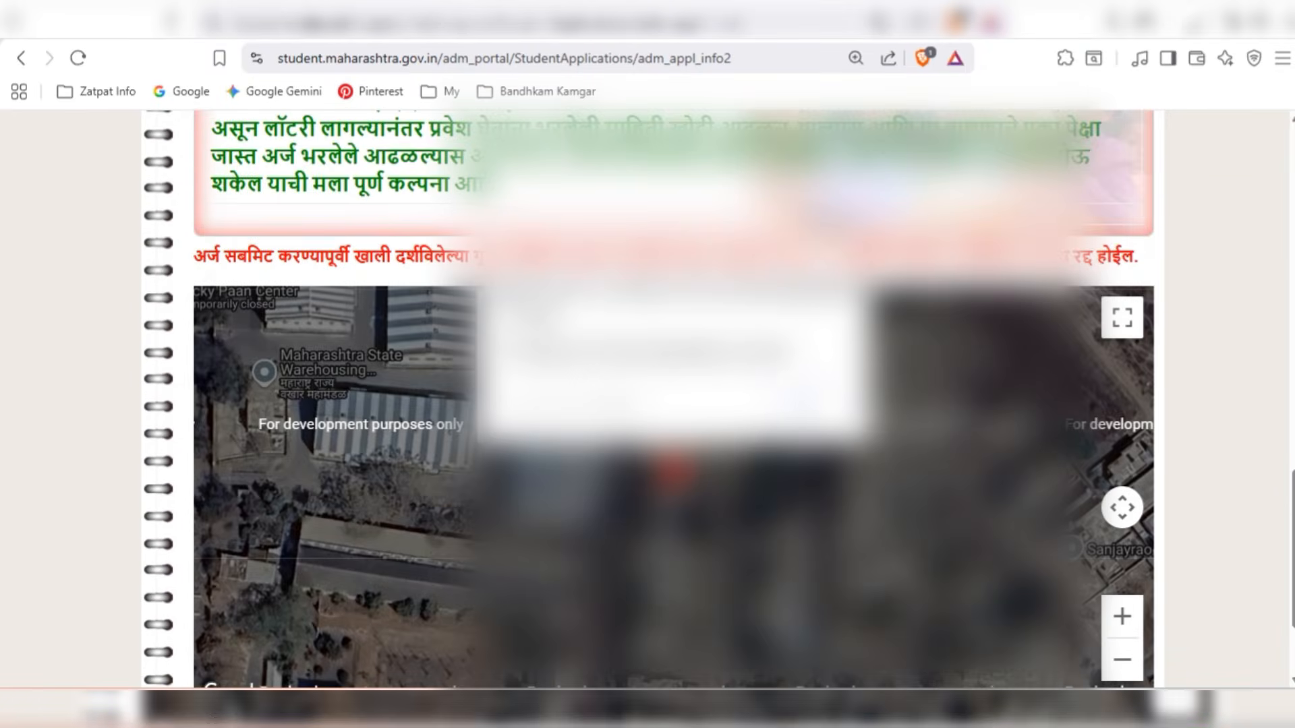
{"action": "scroll", "coordinate": [647, 404], "scroll_direction": "down", "scroll_amount": 3}
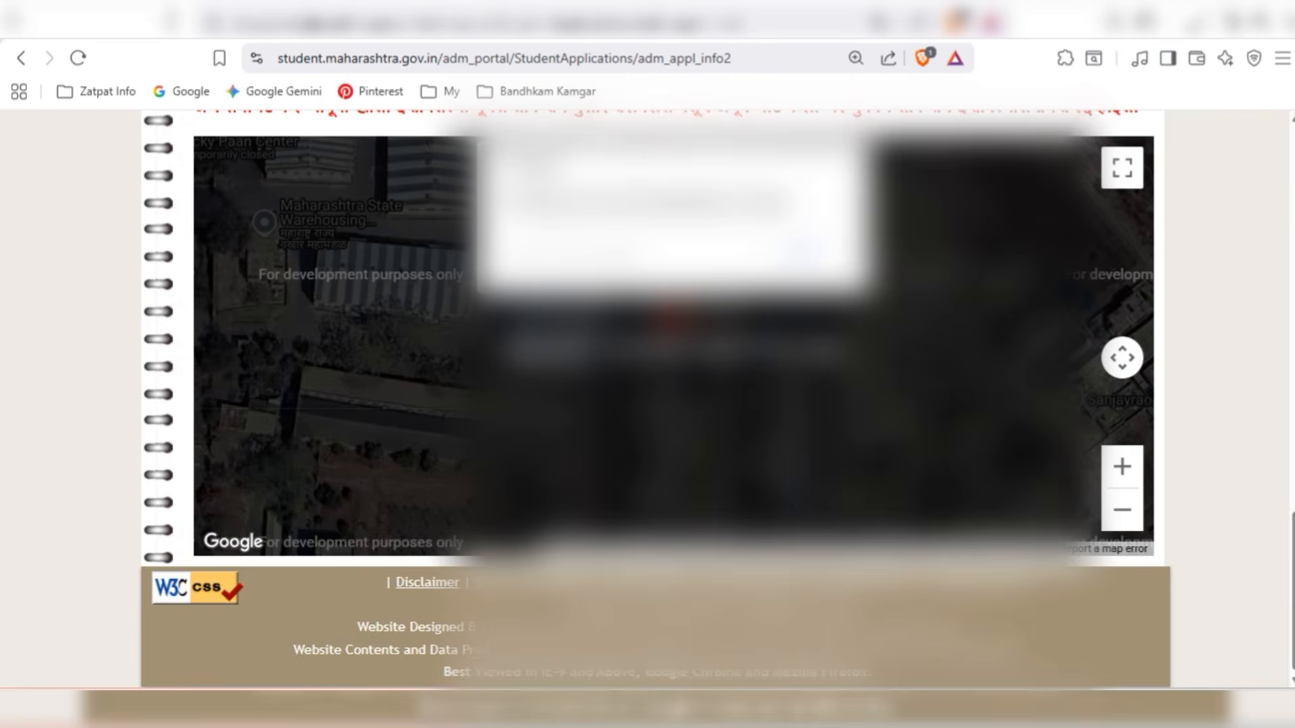
{"action": "scroll", "coordinate": [648, 405], "scroll_direction": "up", "scroll_amount": 6}
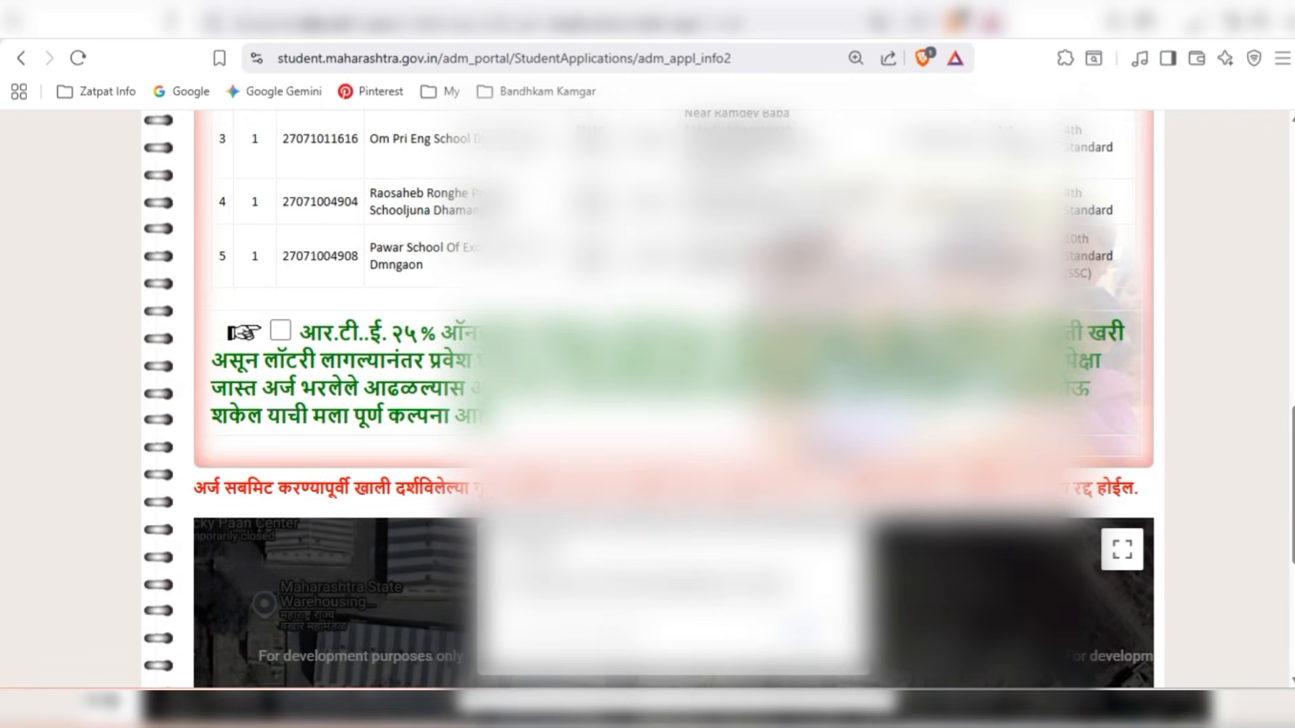
{"action": "left_click_drag", "start_coordinate": [239, 309], "coordinate": [319, 356]}
{"action": "key", "text": "Escape"}
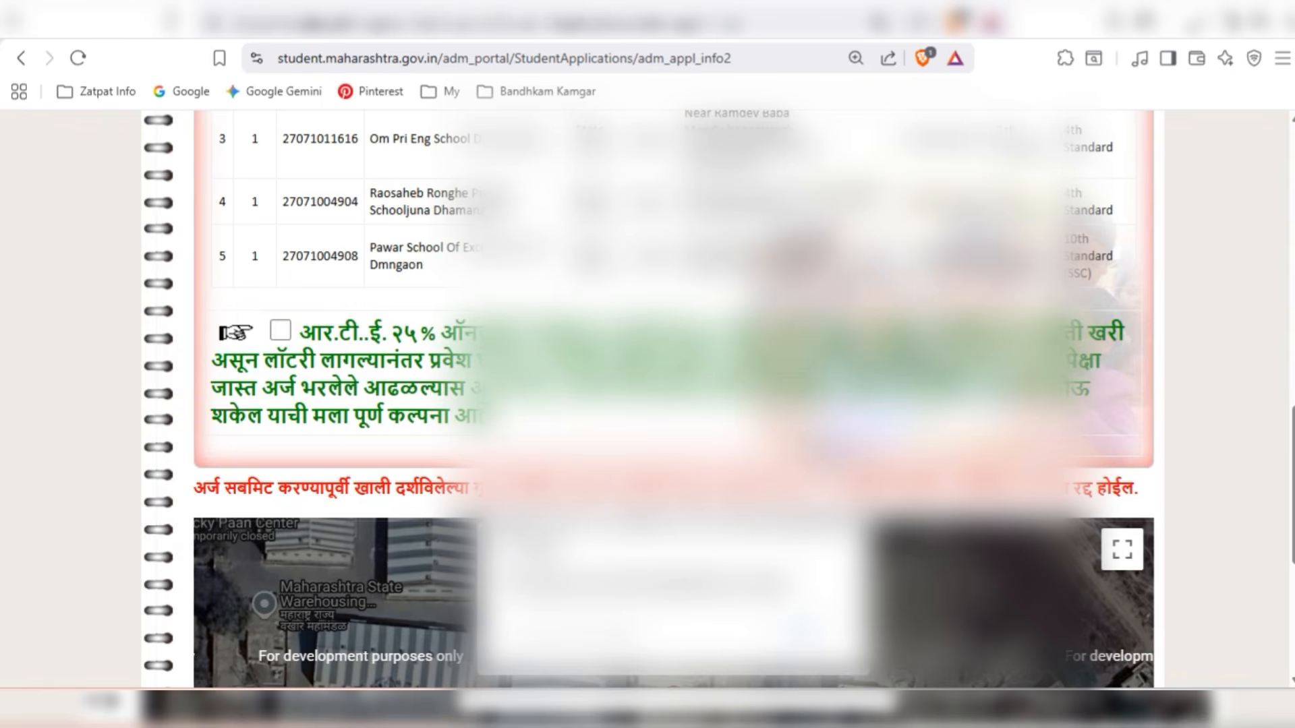
Accept the RTE 25% self-declaration, then confirm and submit the application, acknowledging the confirmation dialogs
{"action": "left_click", "coordinate": [280, 329]}
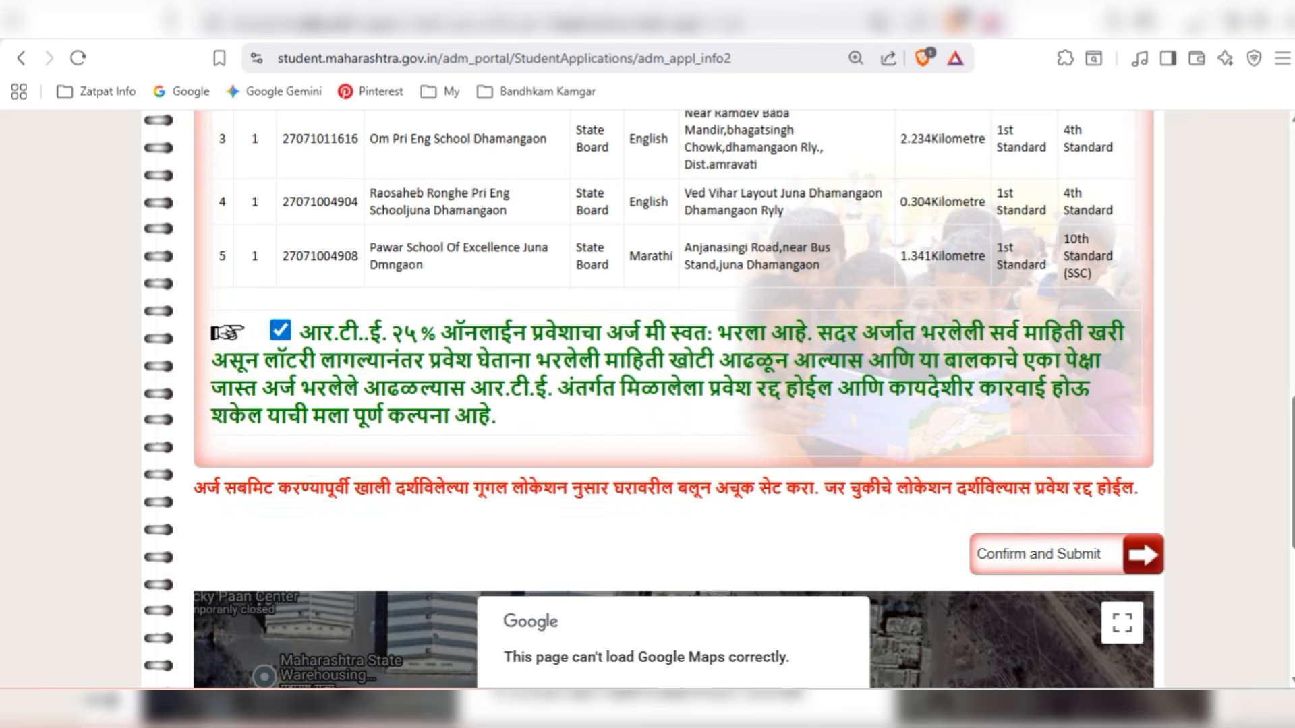
{"action": "left_click", "coordinate": [1065, 554]}
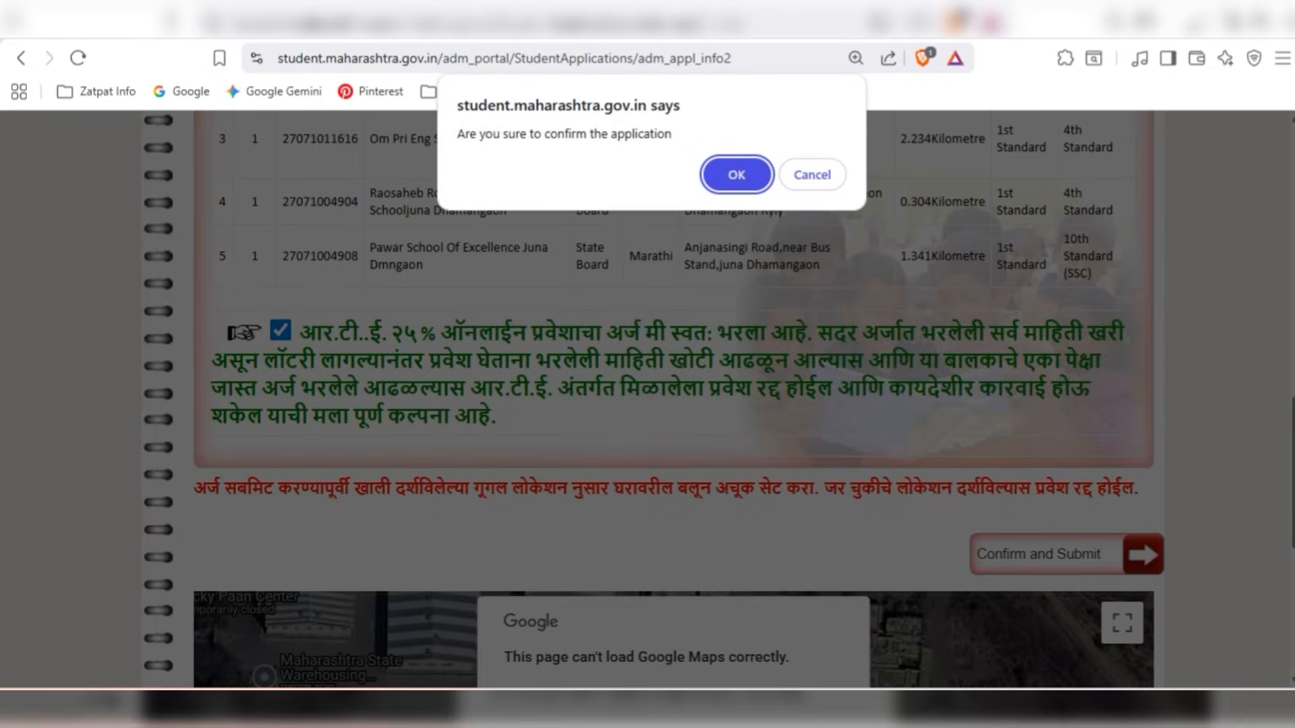
{"action": "key", "text": "Return"}
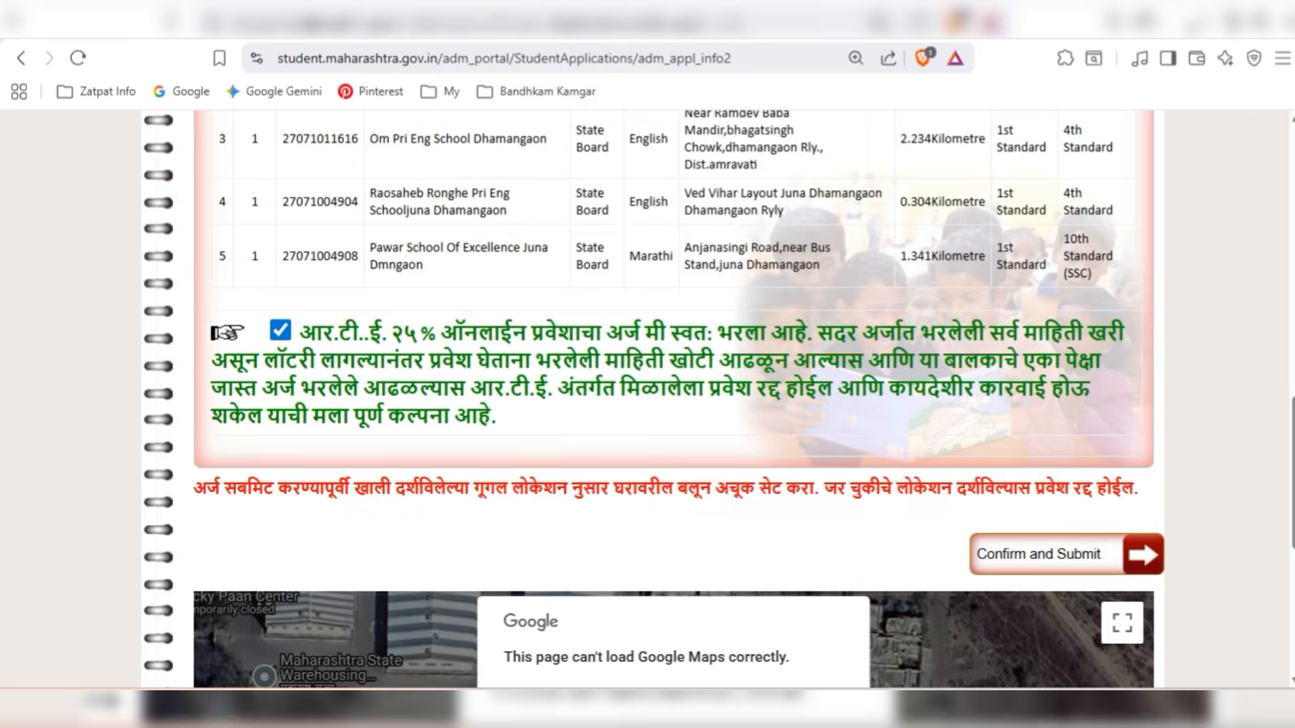
{"action": "key", "text": "Return"}
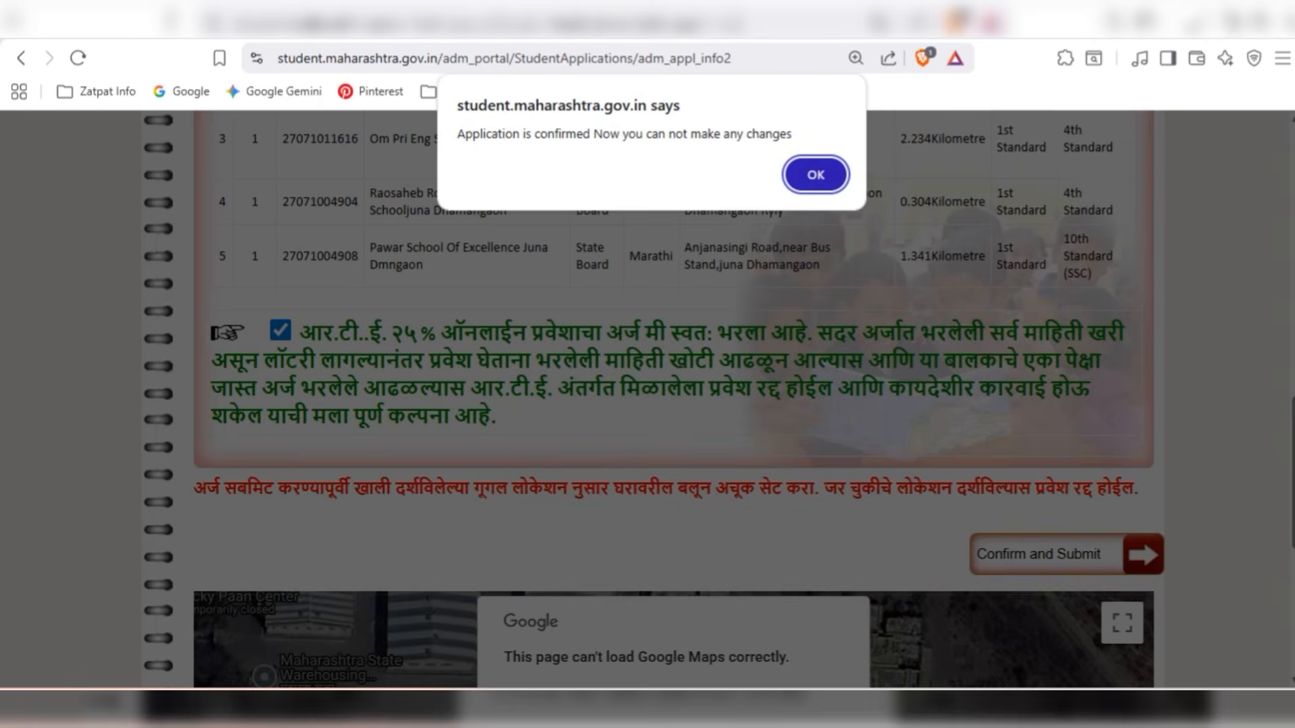
{"action": "key", "text": "Return"}
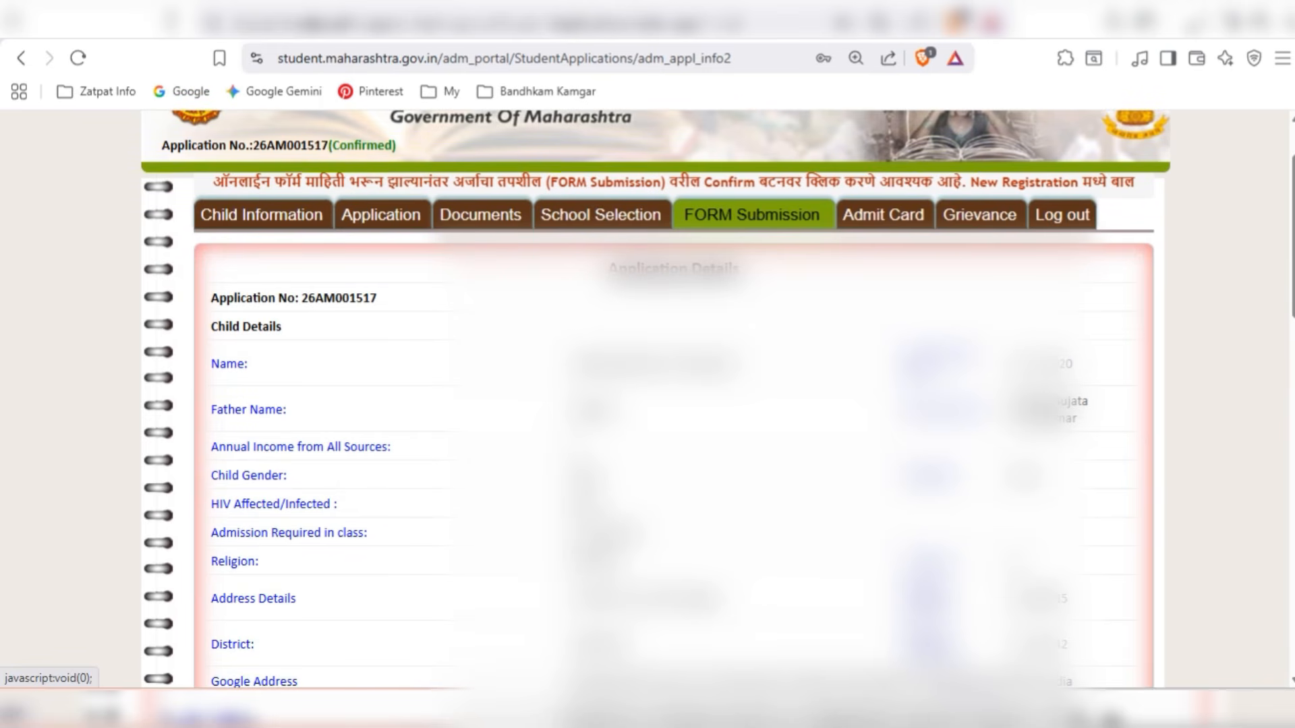
Generate the PDF of the confirmed application and look through its pages, including the school details and instructions
{"action": "scroll", "coordinate": [648, 397], "scroll_direction": "down", "scroll_amount": 13}
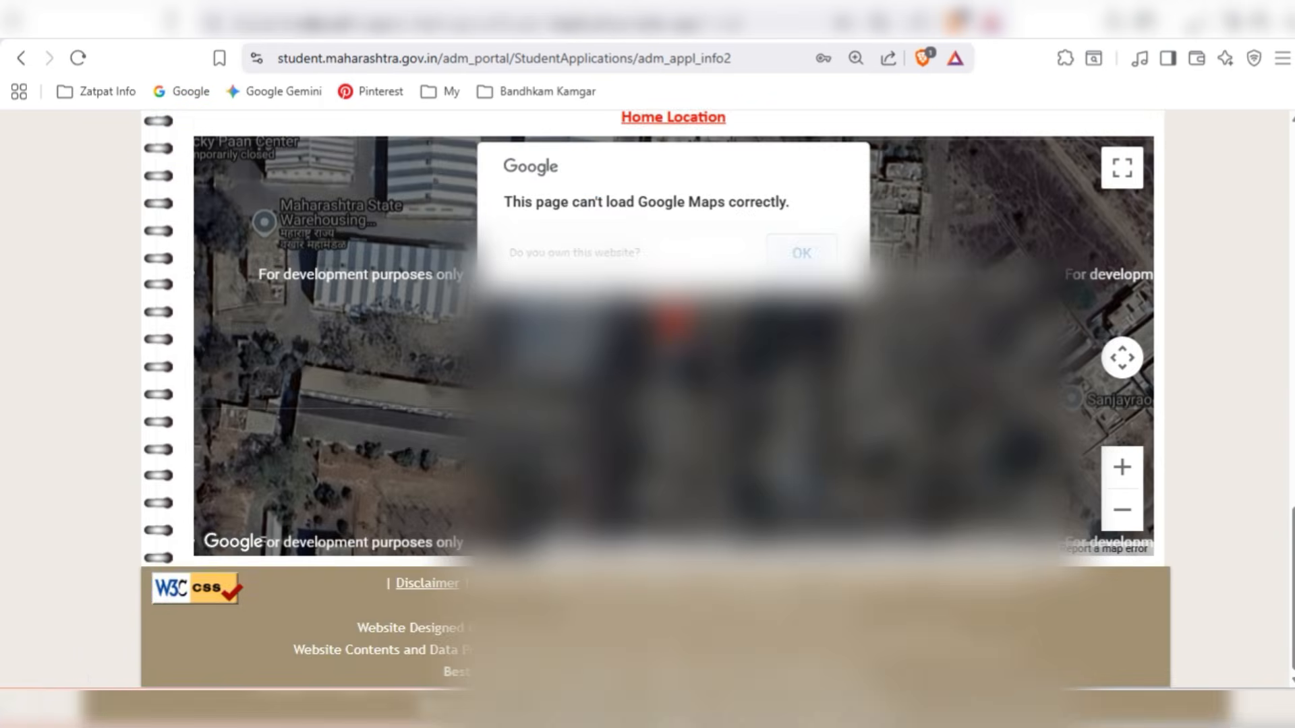
{"action": "scroll", "coordinate": [648, 398], "scroll_direction": "up", "scroll_amount": 4}
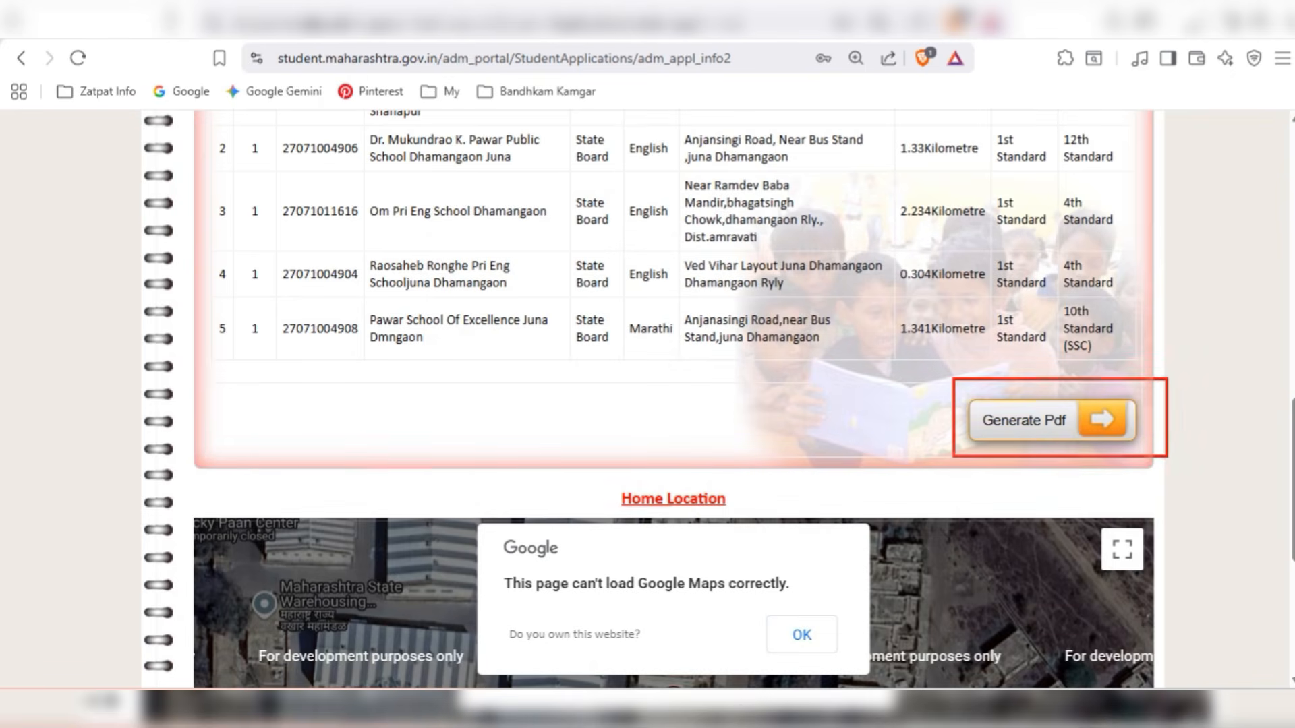
{"action": "left_click", "coordinate": [1052, 420]}
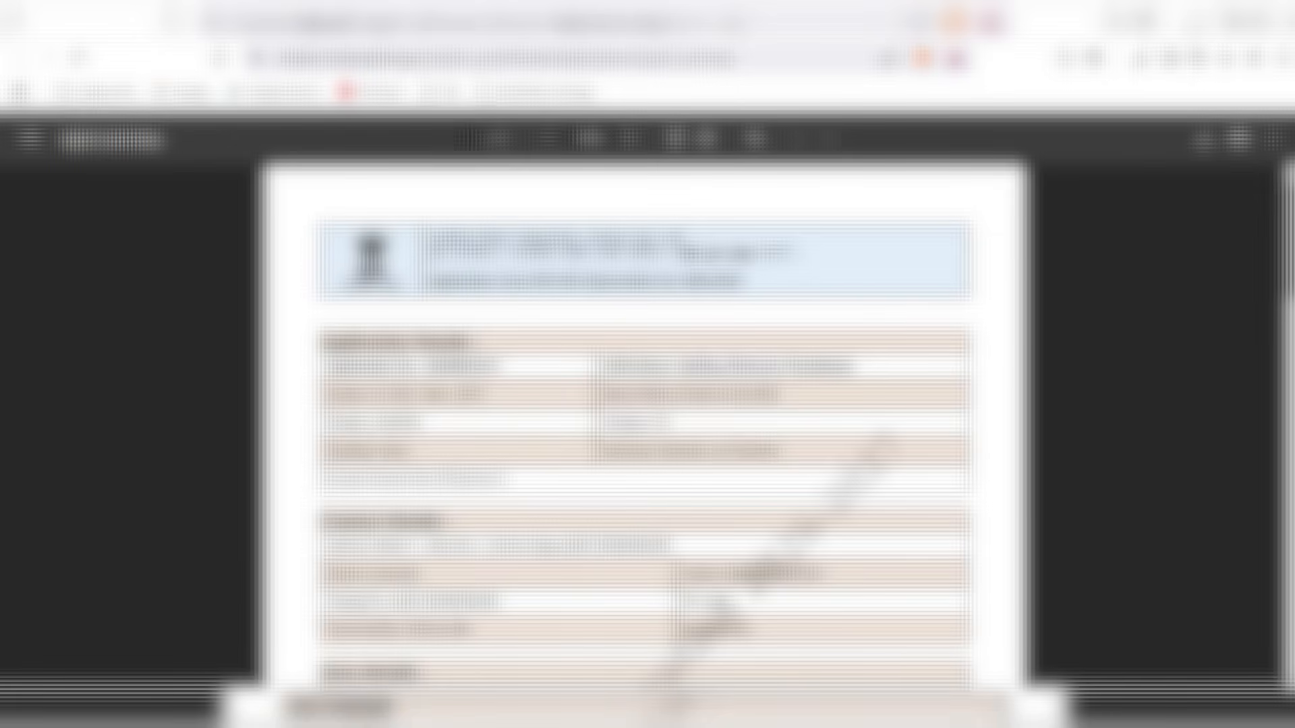
{"action": "scroll", "coordinate": [641, 432], "scroll_direction": "down", "scroll_amount": 10}
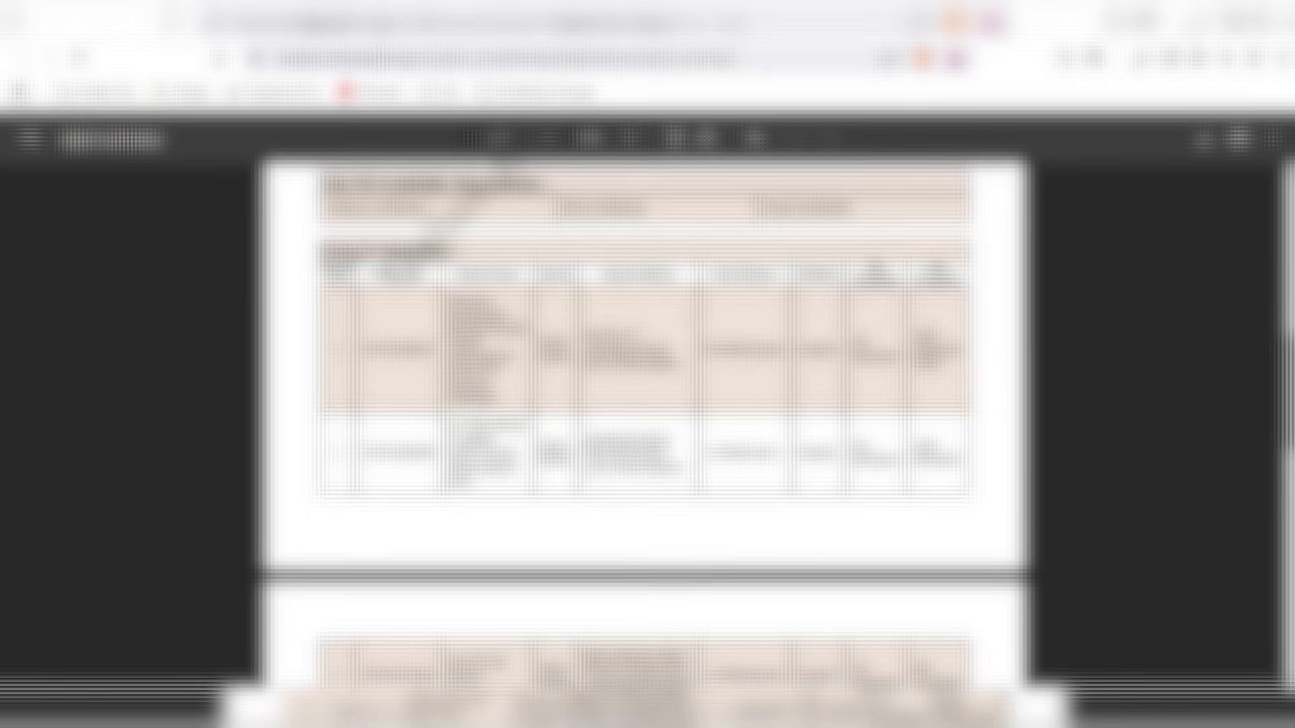
{"action": "scroll", "coordinate": [641, 432], "scroll_direction": "down", "scroll_amount": 10}
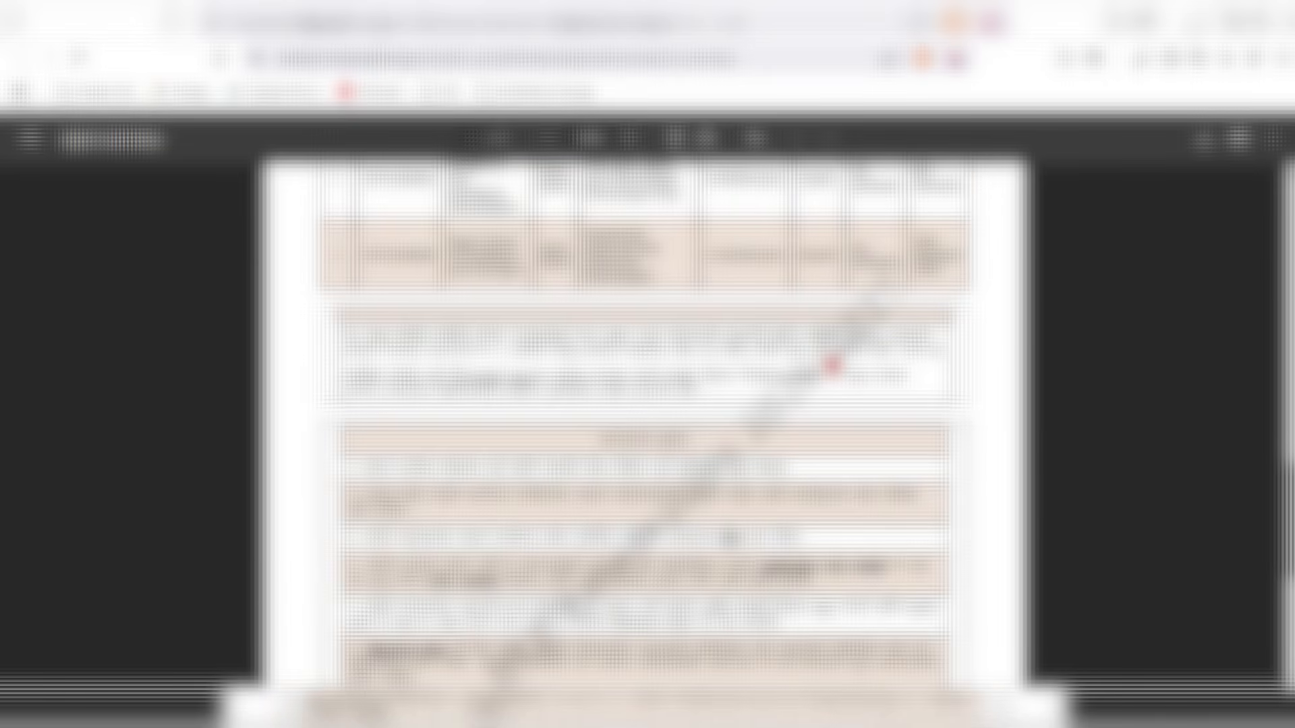